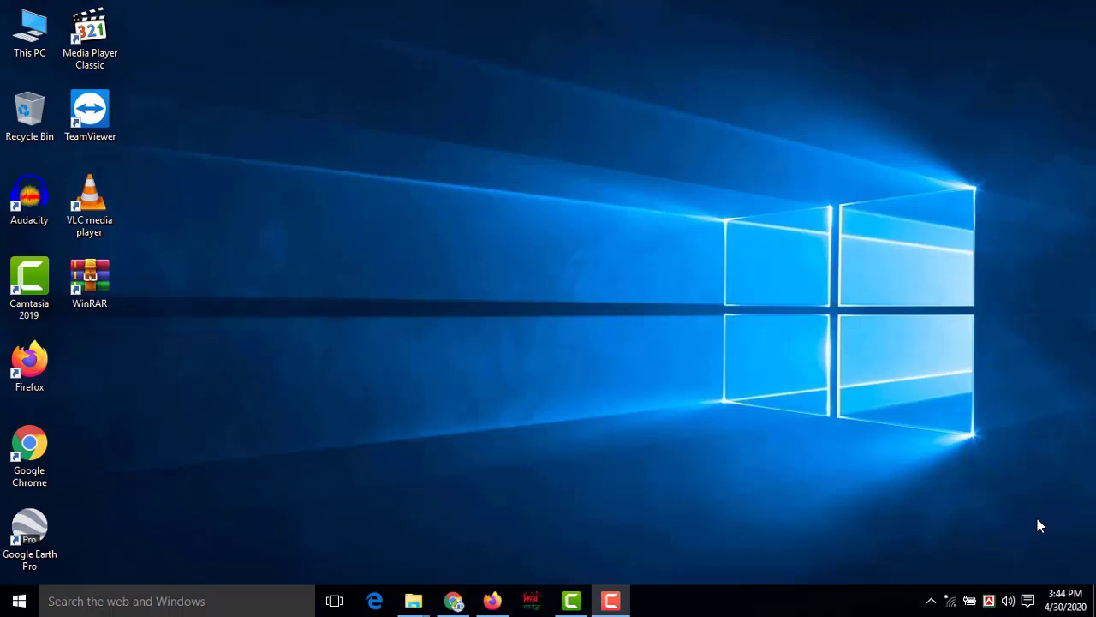
- Lock the PC with Windows+L and dismiss the lock screen to reach sign-in
{"action": "mouse_move", "coordinate": [413, 600]}
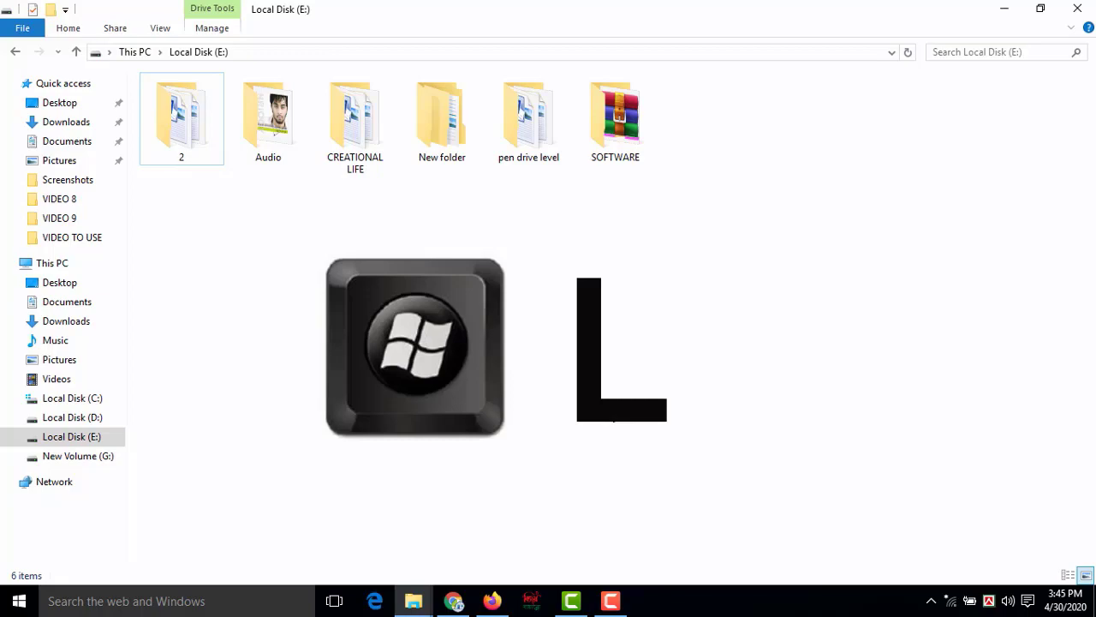
{"action": "key", "text": "super+l"}
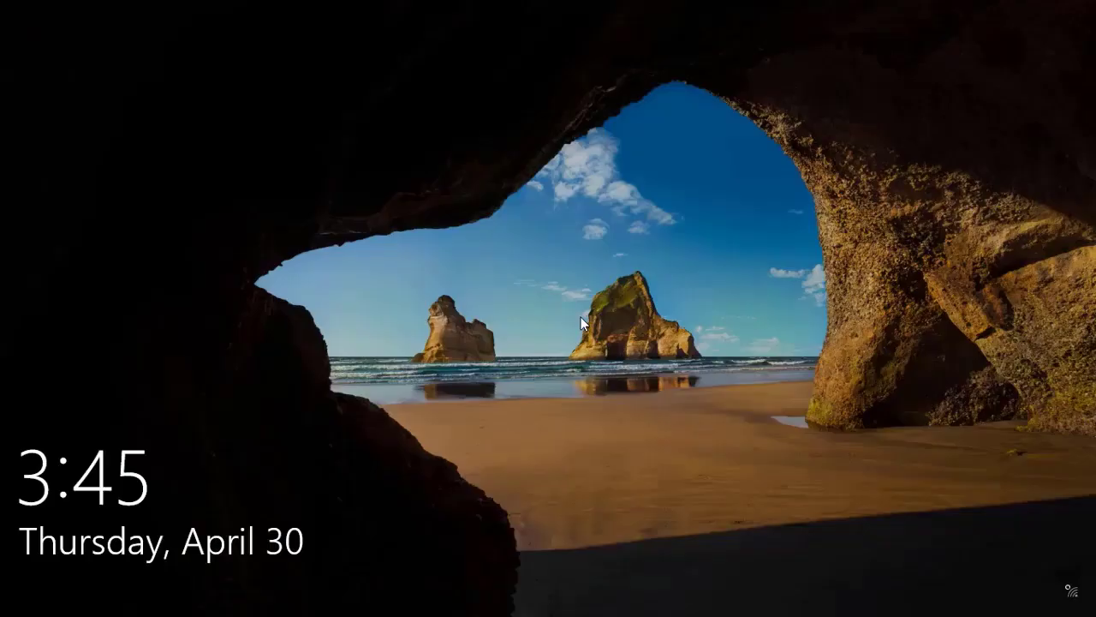
{"action": "left_click", "coordinate": [581, 322]}
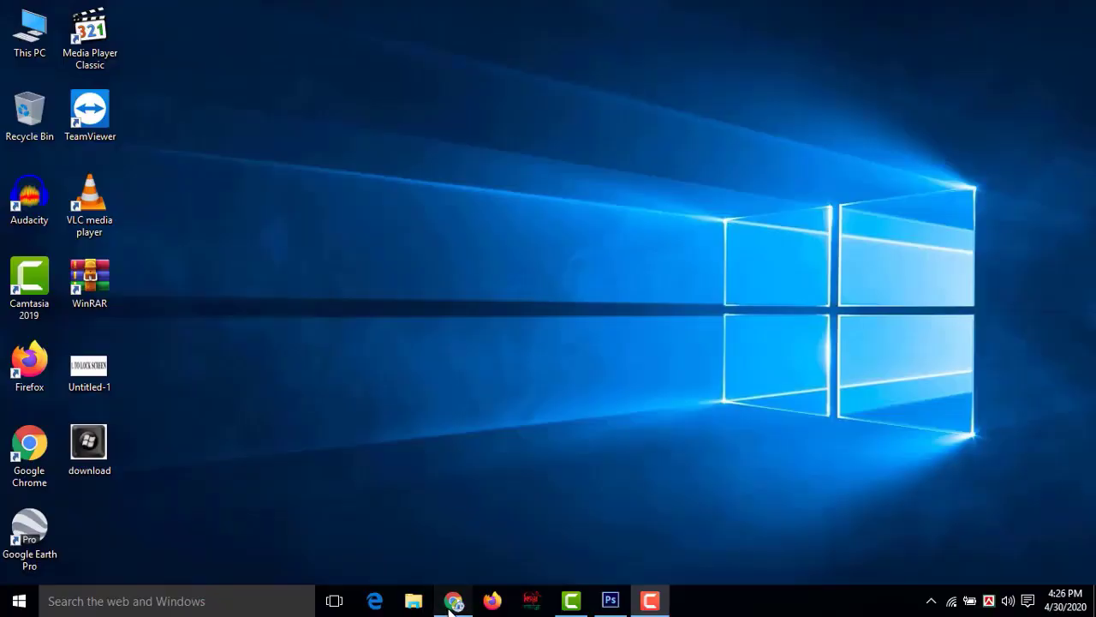
- Close Chrome's 'WINDows button' image-search tab and reopen it with Ctrl+Shift+T
{"action": "left_click", "coordinate": [453, 599]}
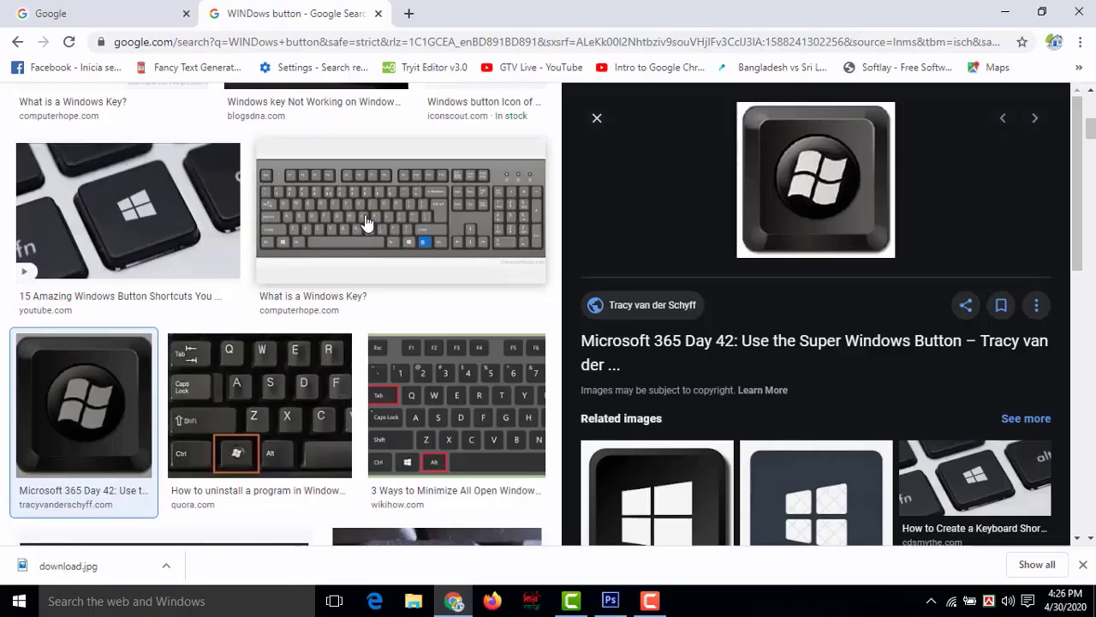
{"action": "left_click", "coordinate": [140, 17]}
{"action": "left_click", "coordinate": [284, 19]}
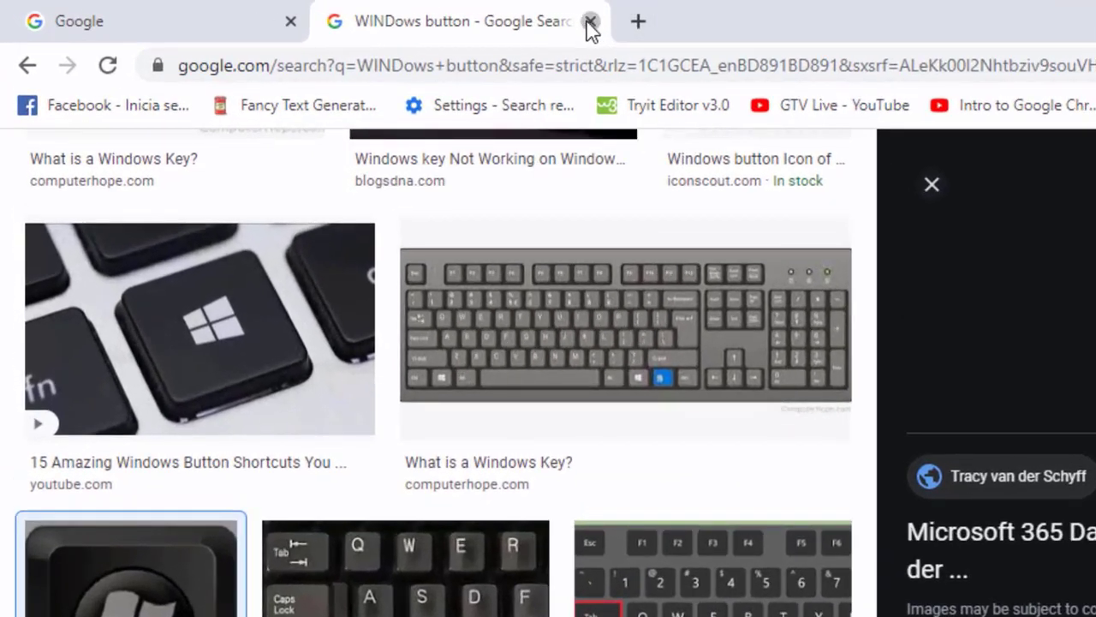
{"action": "left_click", "coordinate": [378, 13]}
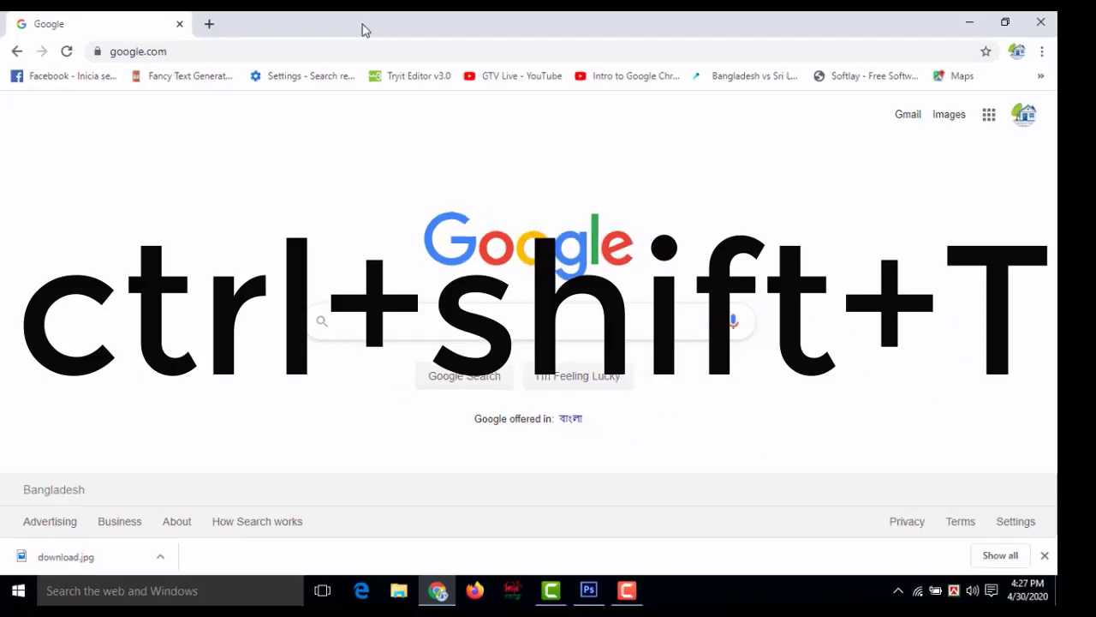
{"action": "key", "text": "ctrl+shift+t"}
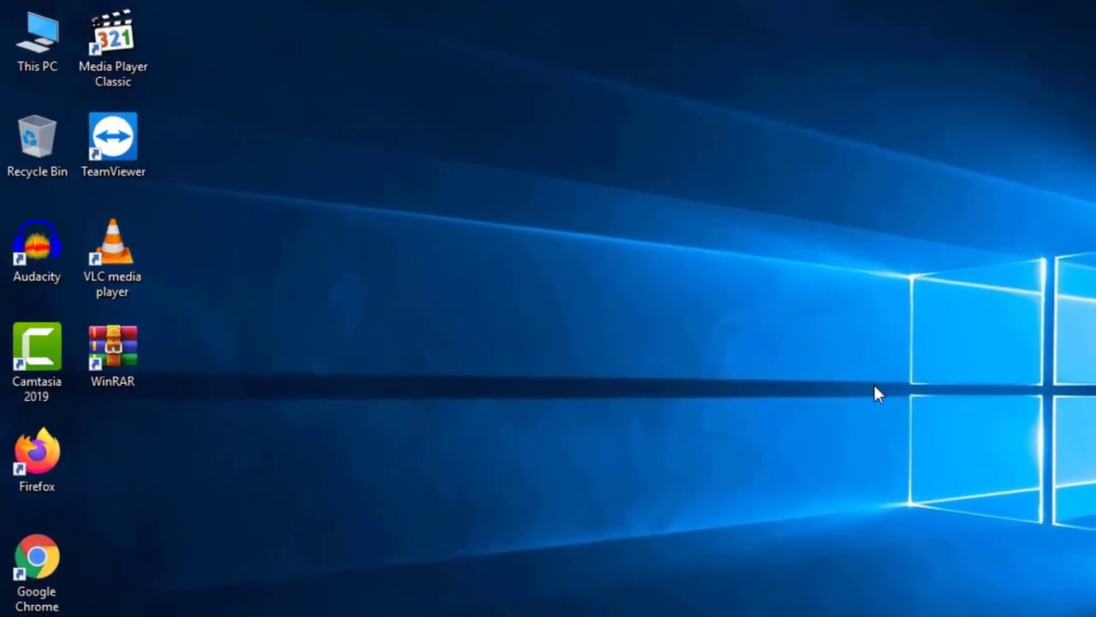
- Create 'New folder' from the desktop menu, then 'New folder (2)' with Ctrl+Shift+N
{"action": "right_click", "coordinate": [428, 193]}
{"action": "mouse_move", "coordinate": [495, 421]}
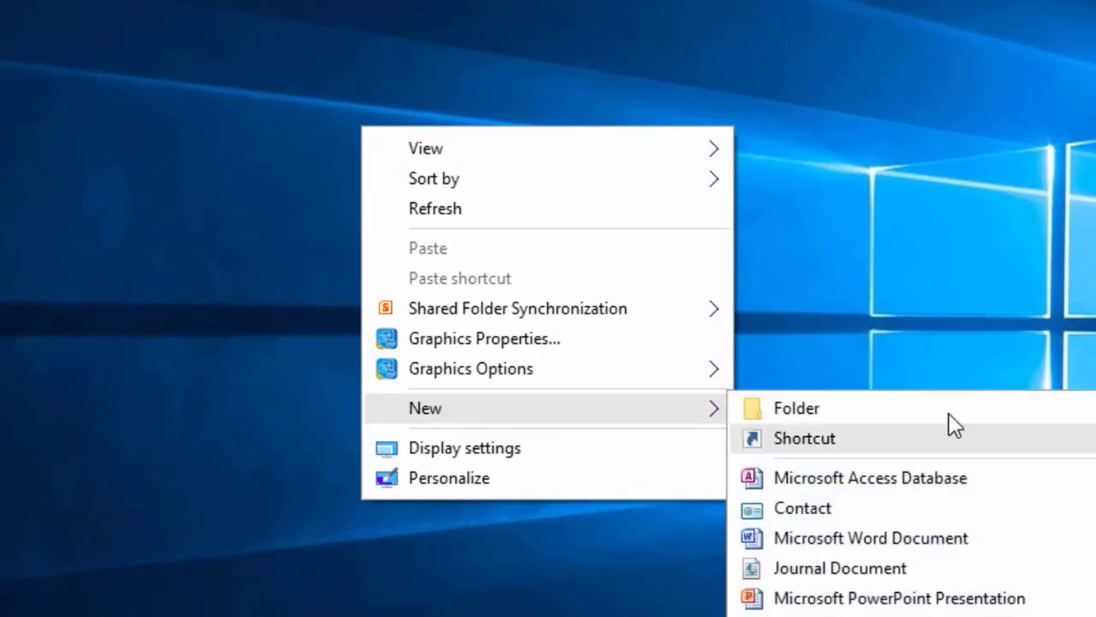
{"action": "left_click", "coordinate": [905, 404]}
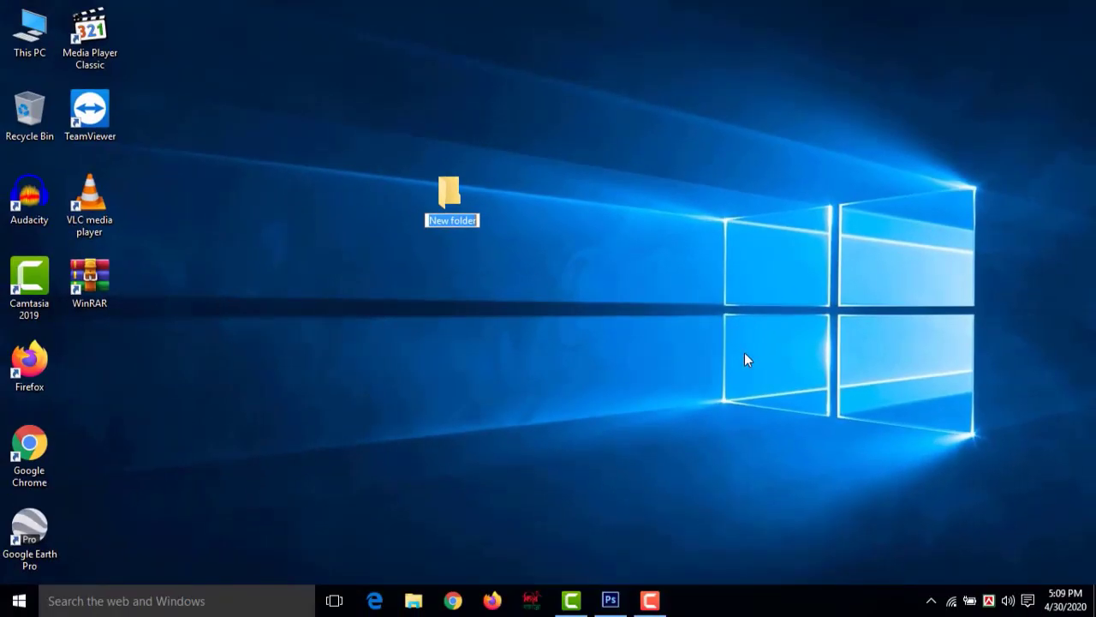
{"action": "key", "text": "Return"}
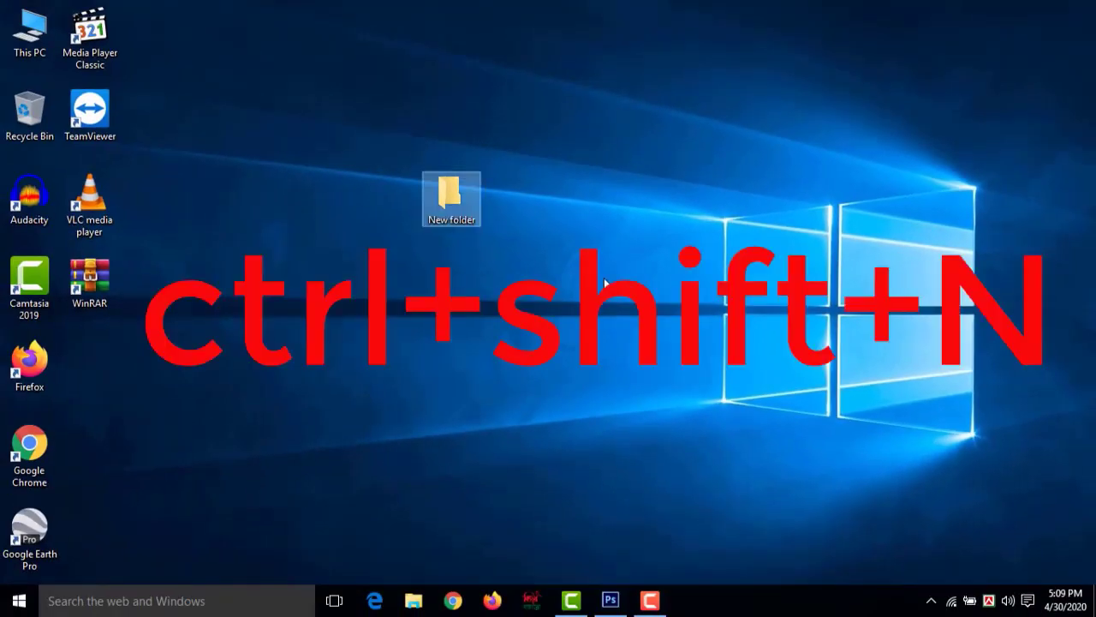
{"action": "left_click", "coordinate": [605, 283]}
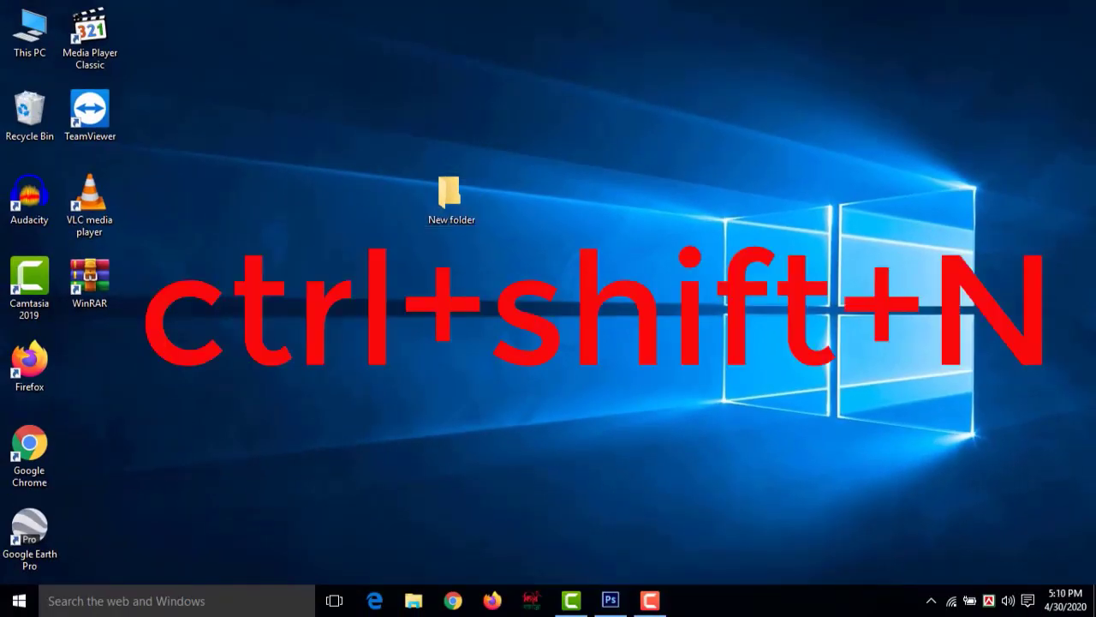
{"action": "key", "text": "ctrl+shift+n"}
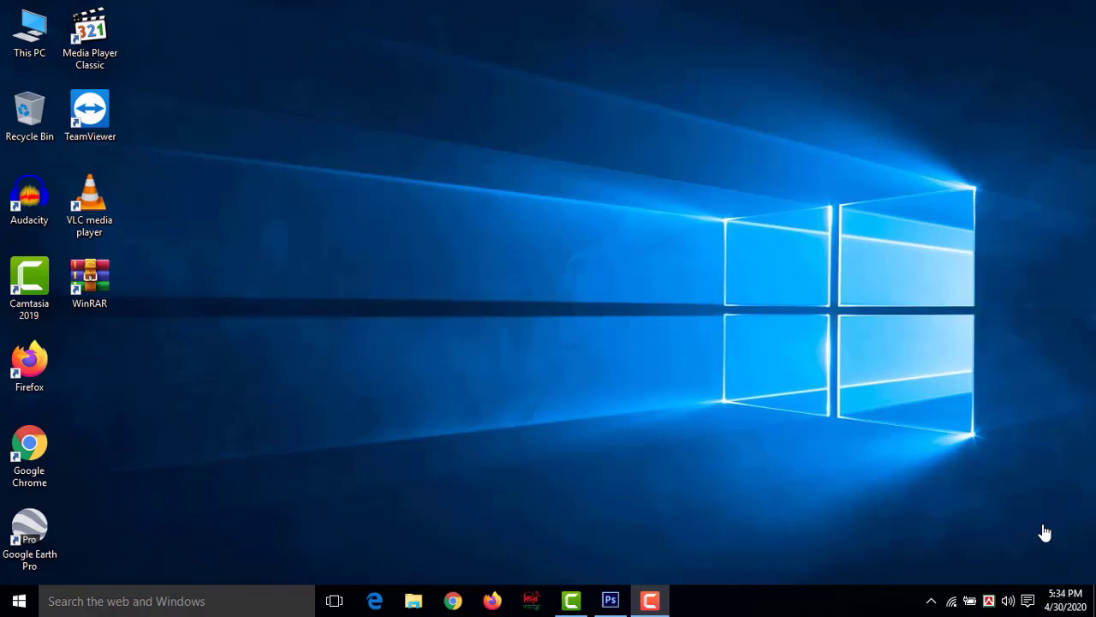
{"action": "key", "text": "super+ctrl+d"}
{"action": "key", "text": "super+Tab"}
{"action": "mouse_move", "coordinate": [636, 505]}
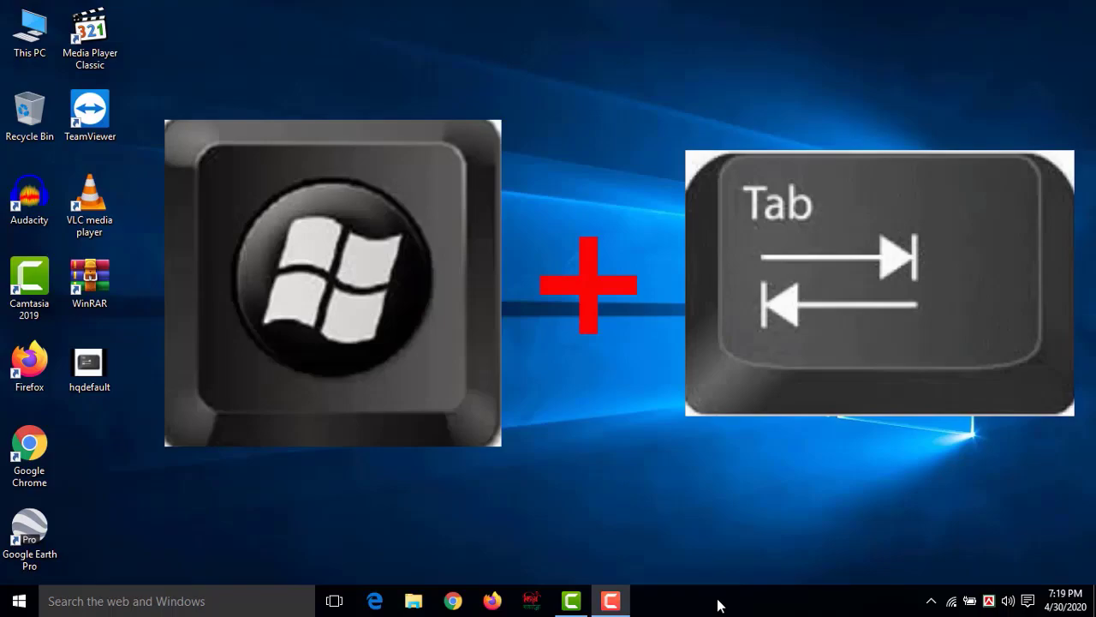
{"action": "key", "text": "super+Tab"}
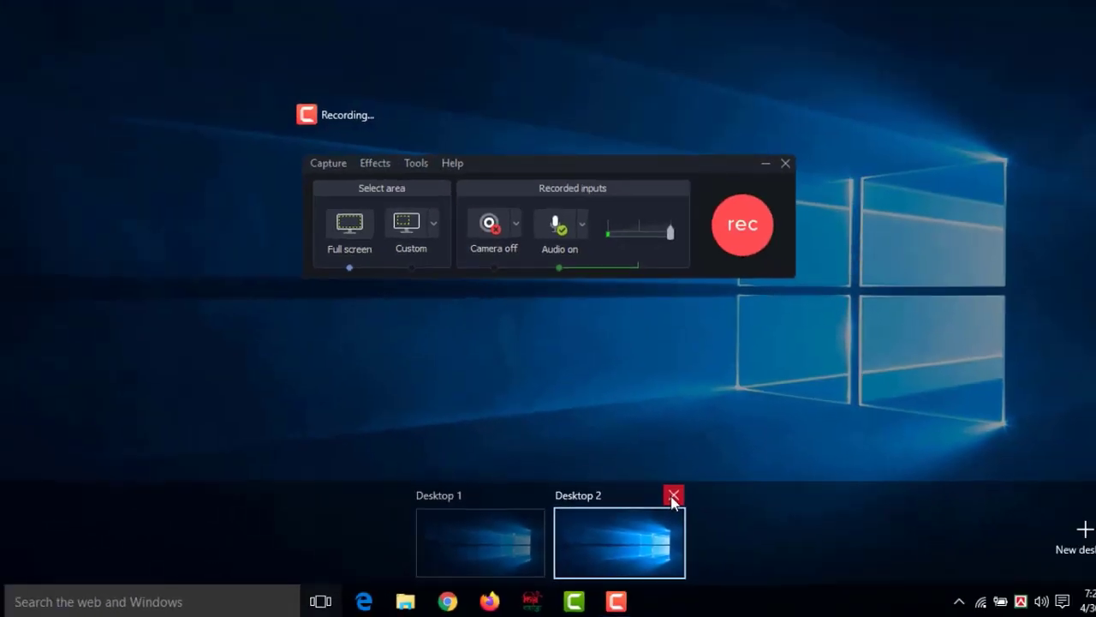
{"action": "left_click", "coordinate": [995, 293]}
{"action": "left_click", "coordinate": [660, 511]}
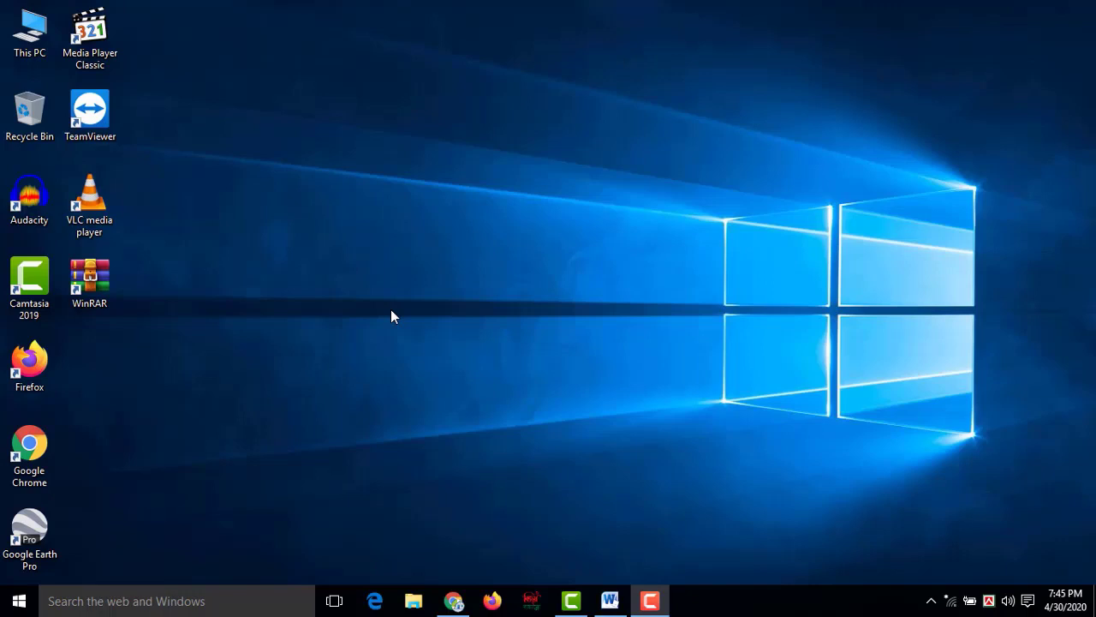
- Toggle Chrome and the Word leave letter between minimized and restored from the taskbar
{"action": "left_click", "coordinate": [451, 603]}
{"action": "left_click", "coordinate": [454, 604]}
{"action": "left_click", "coordinate": [610, 600]}
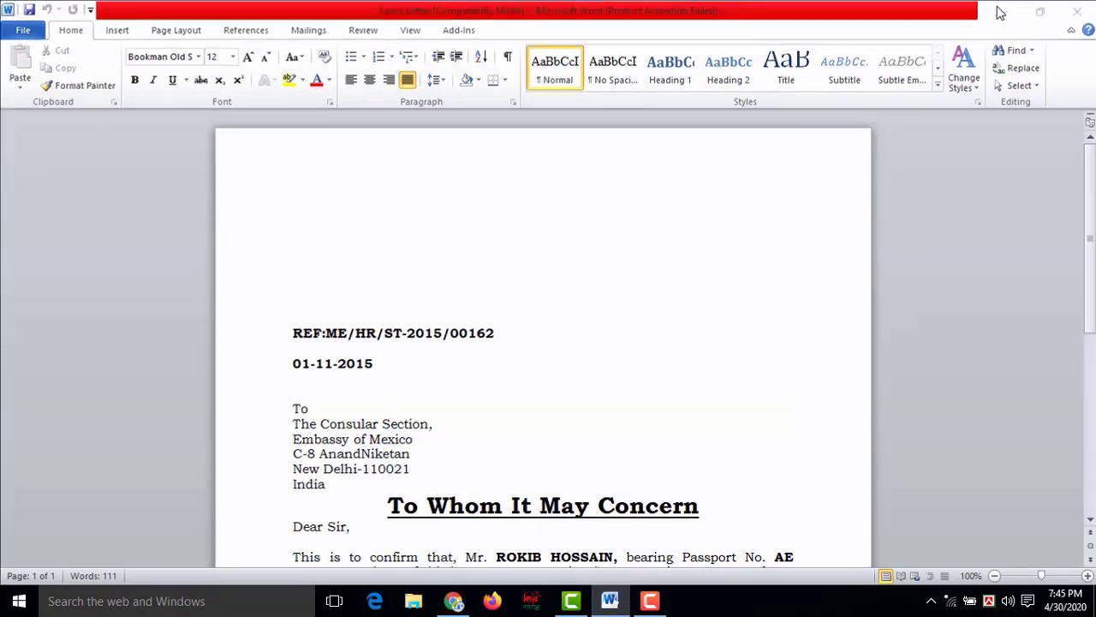
{"action": "left_click", "coordinate": [1001, 17]}
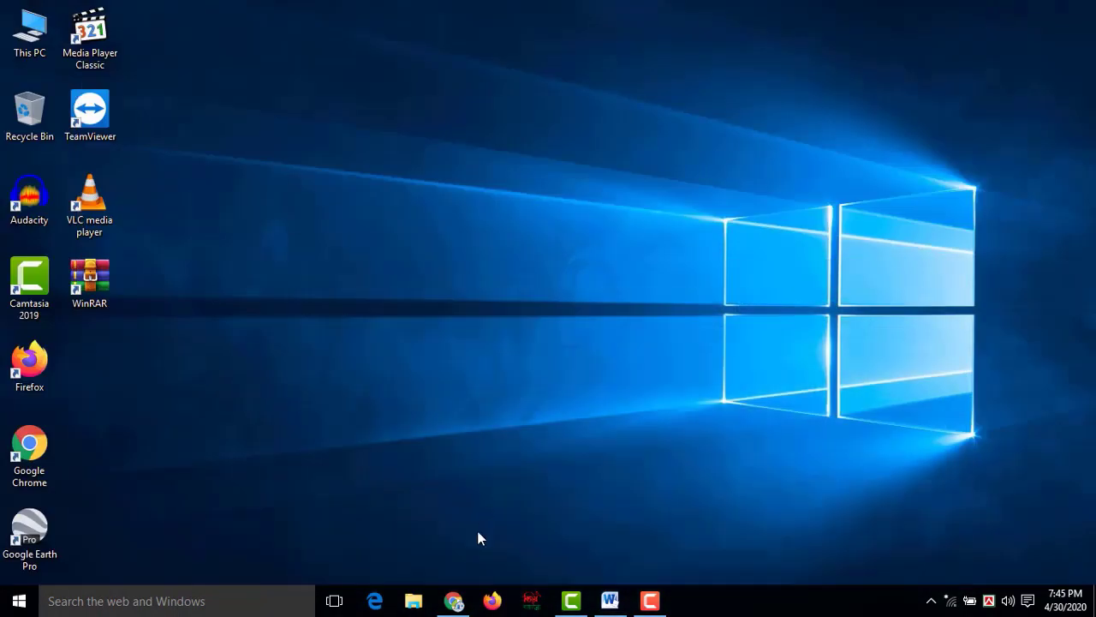
- Snap Chrome's leave-application article left and the Word letter right, then scroll both
{"action": "left_click", "coordinate": [457, 605]}
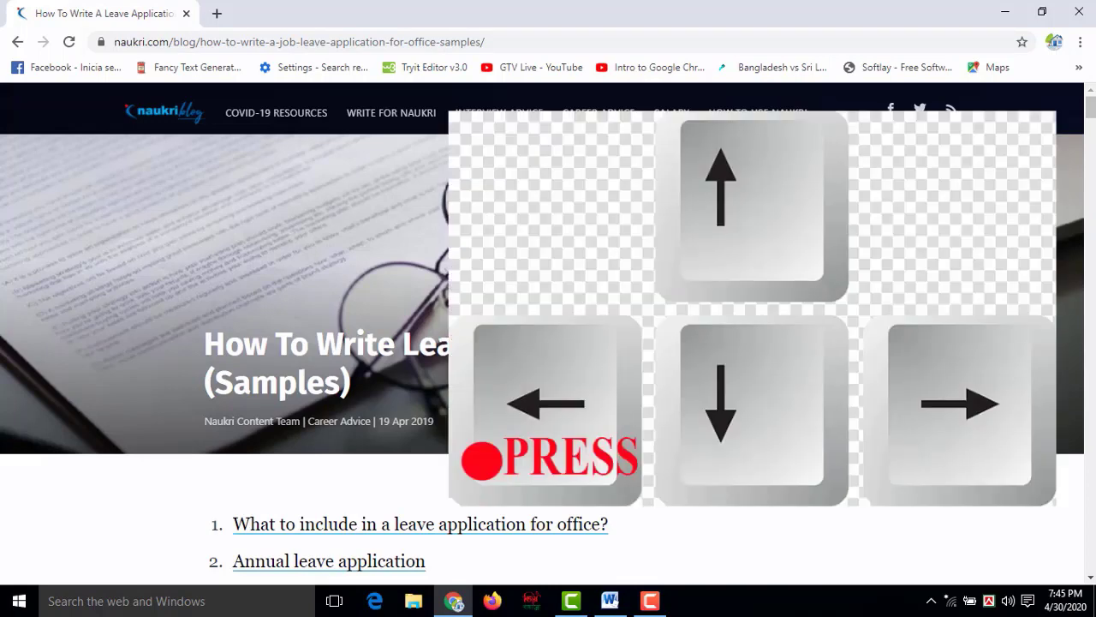
{"action": "key", "text": "super+Left"}
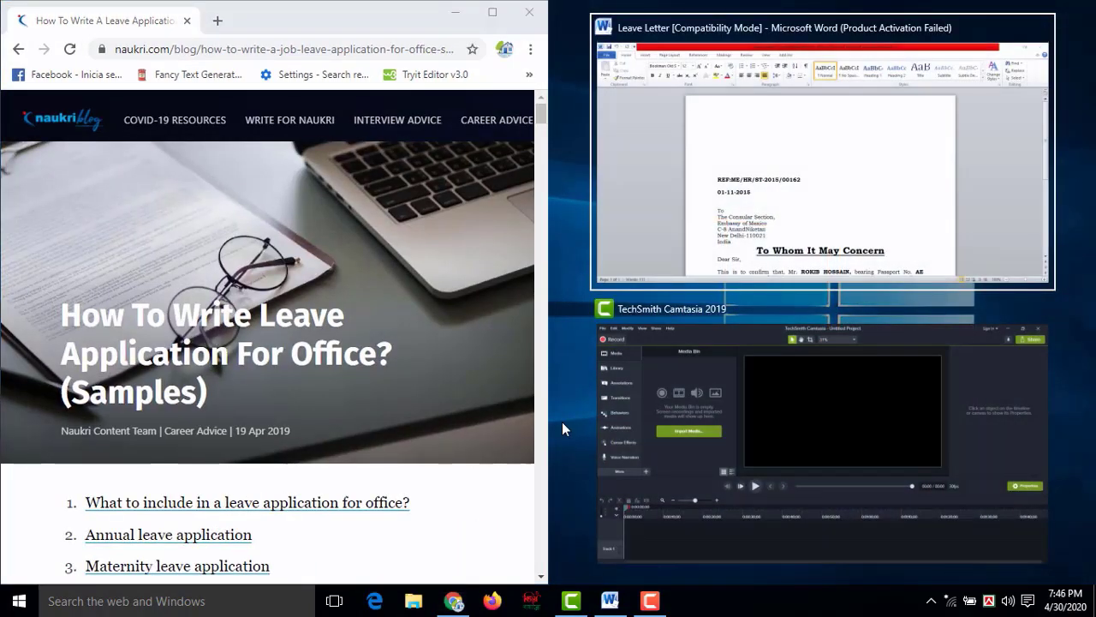
{"action": "left_click", "coordinate": [611, 602]}
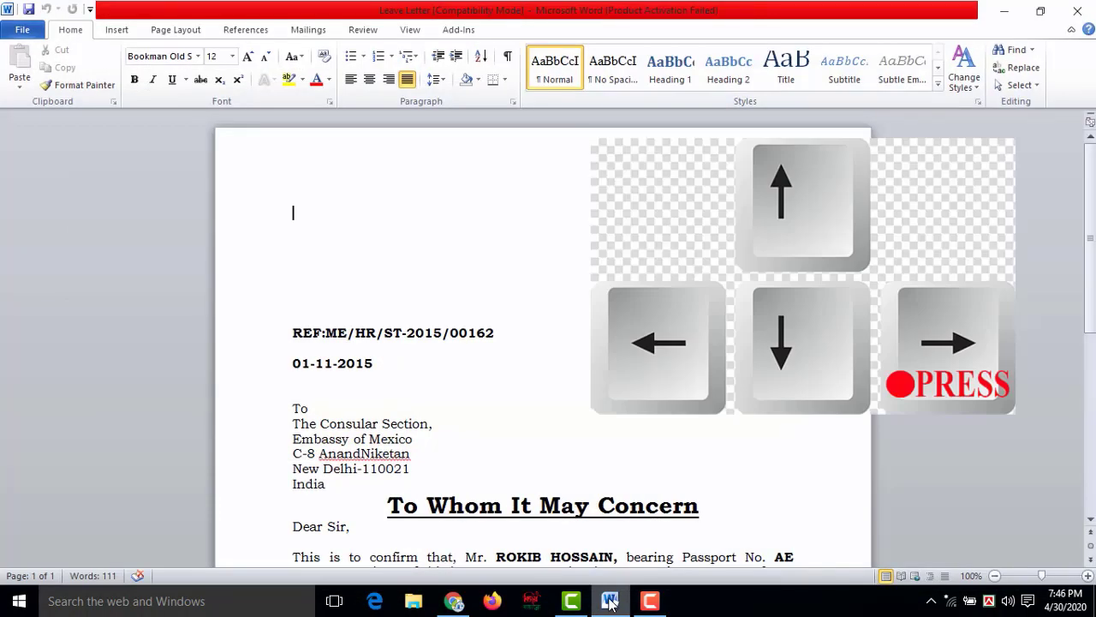
{"action": "key", "text": "super+Right"}
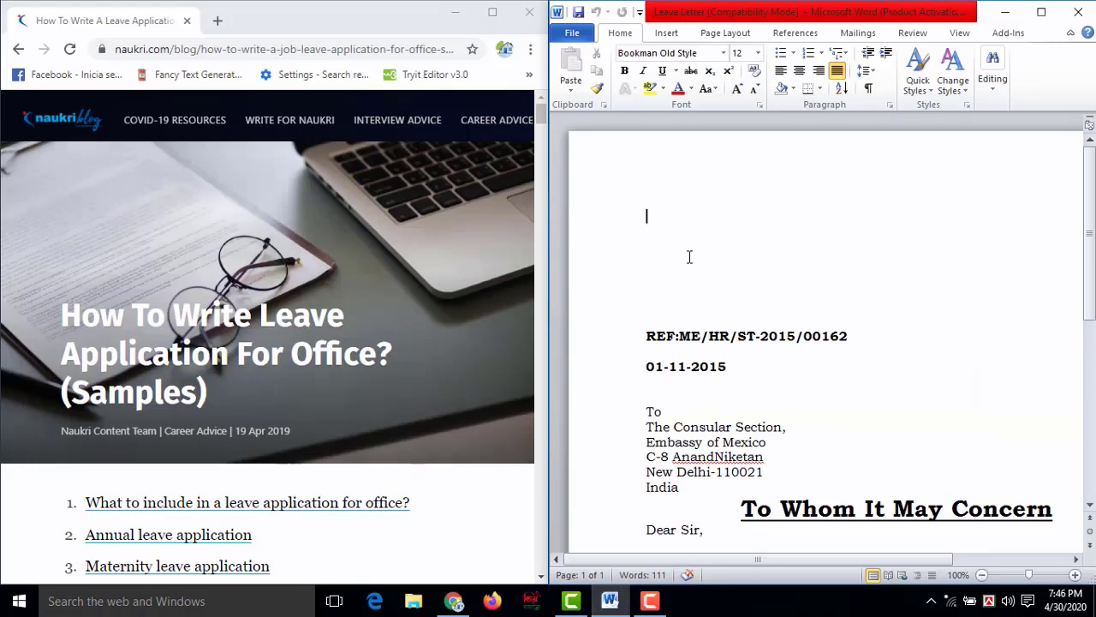
{"action": "left_click_drag", "start_coordinate": [542, 115], "coordinate": [541, 178]}
{"action": "left_click_drag", "start_coordinate": [1087, 198], "coordinate": [1087, 321]}
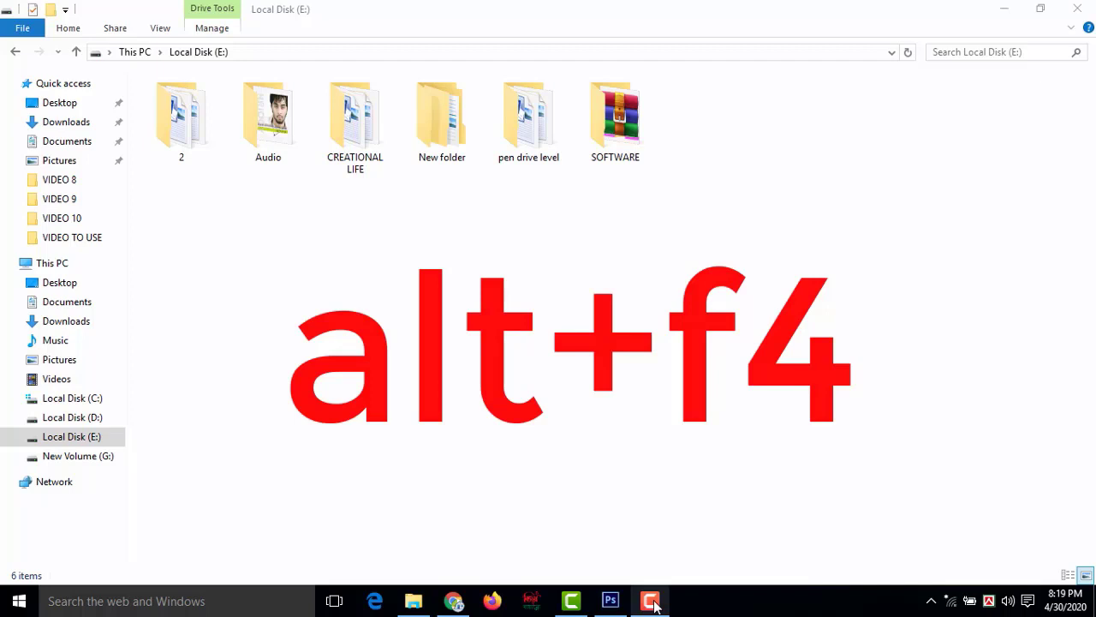
- Minimize and restore the Local Disk (E:) Explorer and Chrome windows, then close both with Alt+F4
{"action": "left_click", "coordinate": [1006, 13]}
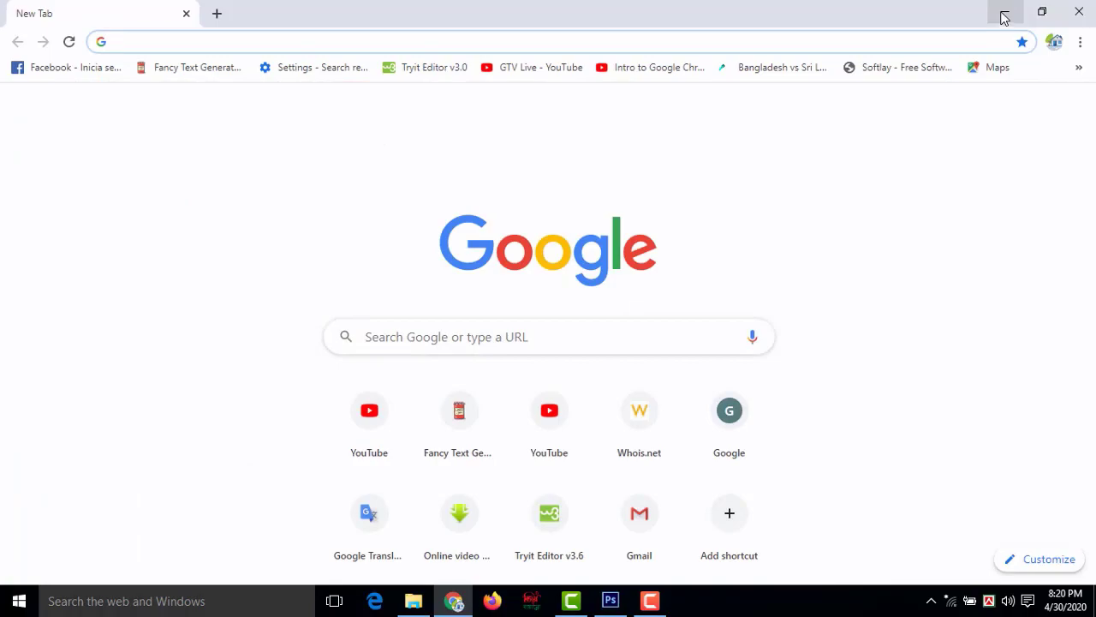
{"action": "left_click", "coordinate": [1001, 15]}
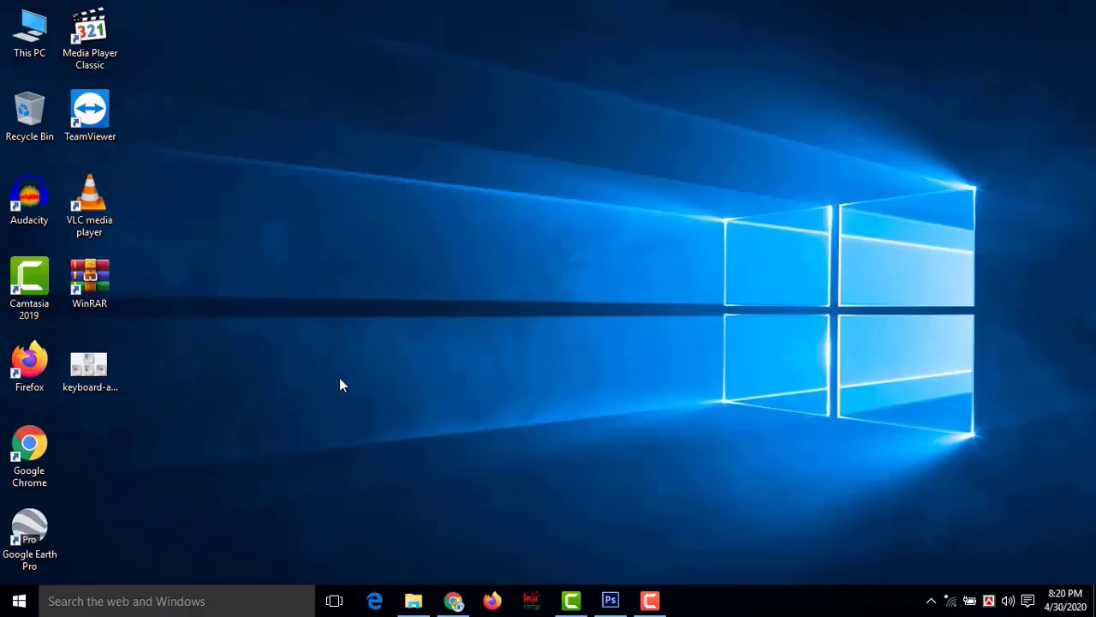
{"action": "left_click", "coordinate": [453, 601]}
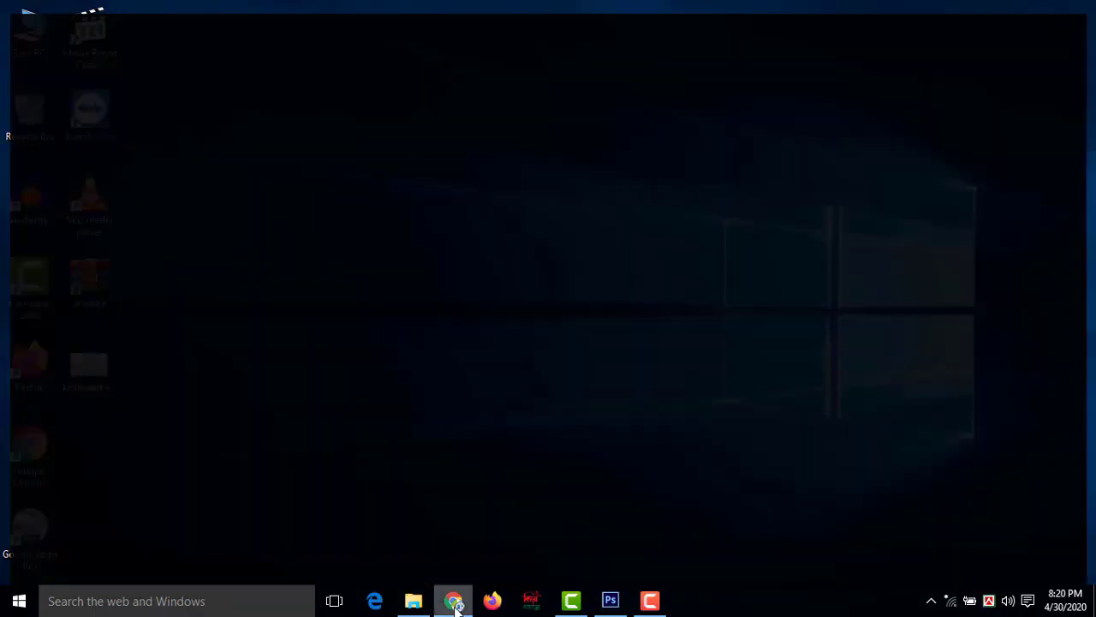
{"action": "left_click", "coordinate": [412, 597]}
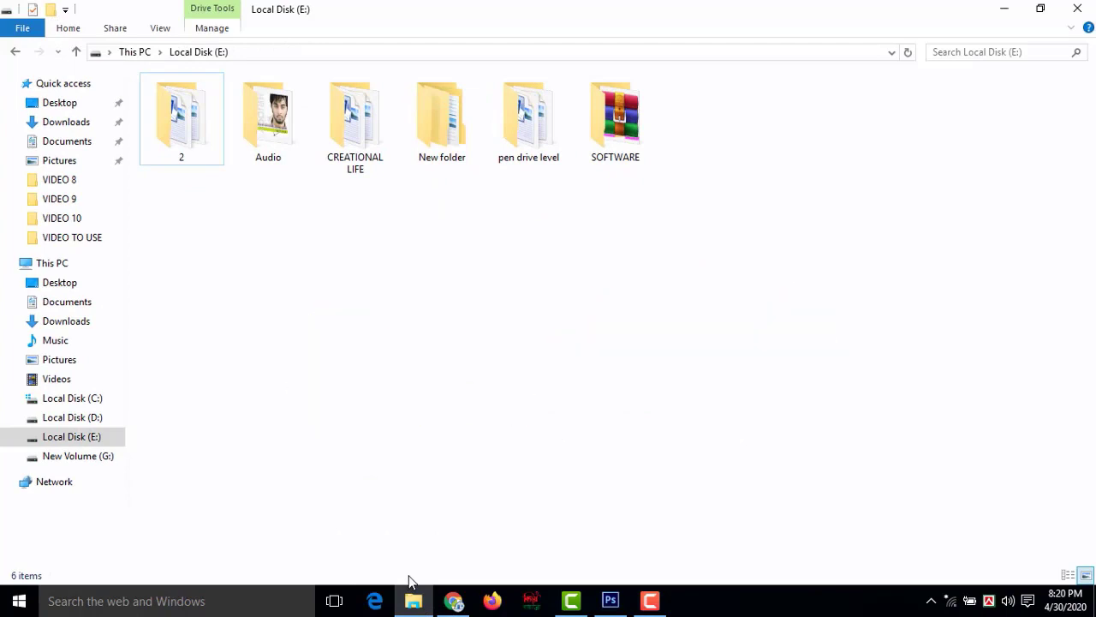
{"action": "key", "text": "alt+F4"}
{"action": "key", "text": "alt+F4"}
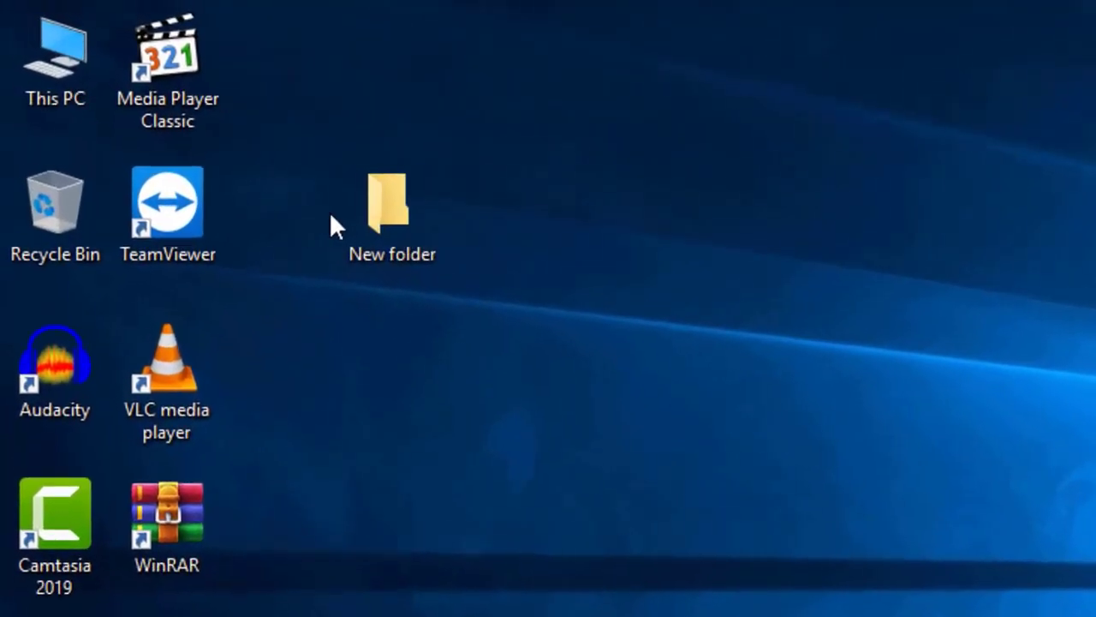
- Delete New folder to the Recycle Bin and open the Recycle Bin
{"action": "right_click", "coordinate": [199, 121]}
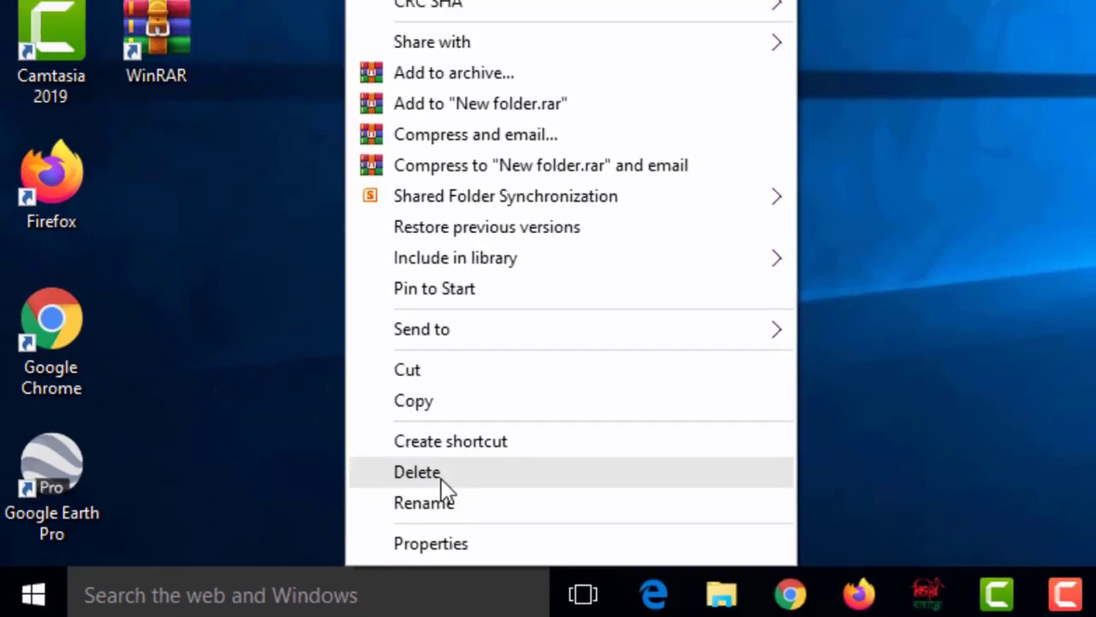
{"action": "left_click", "coordinate": [433, 440]}
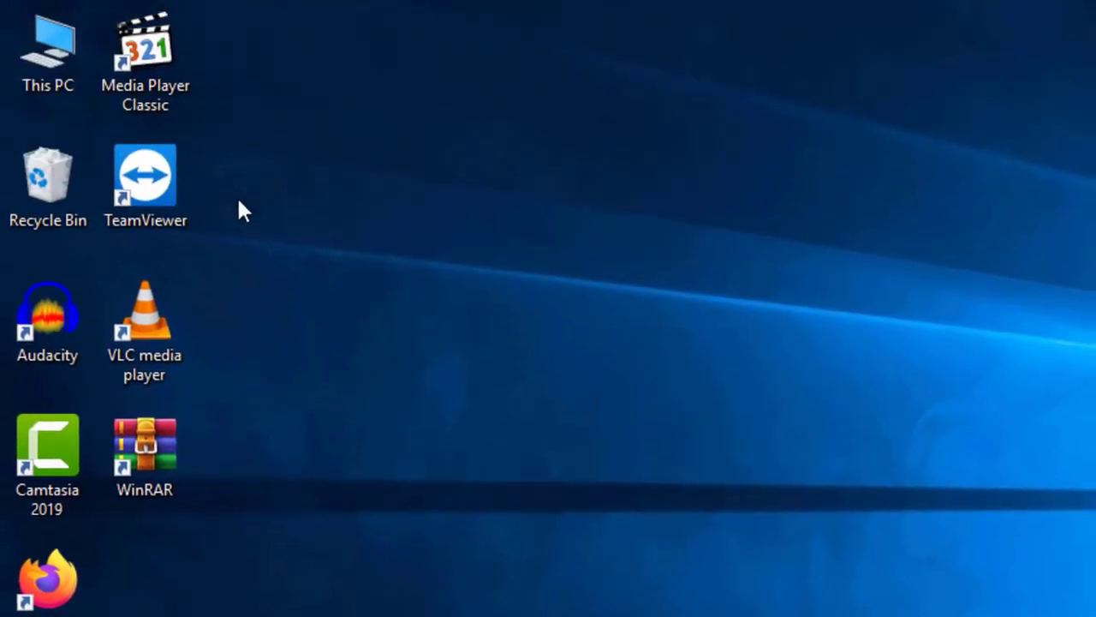
{"action": "left_click", "coordinate": [54, 178]}
{"action": "right_click", "coordinate": [54, 178]}
{"action": "left_click", "coordinate": [86, 191]}
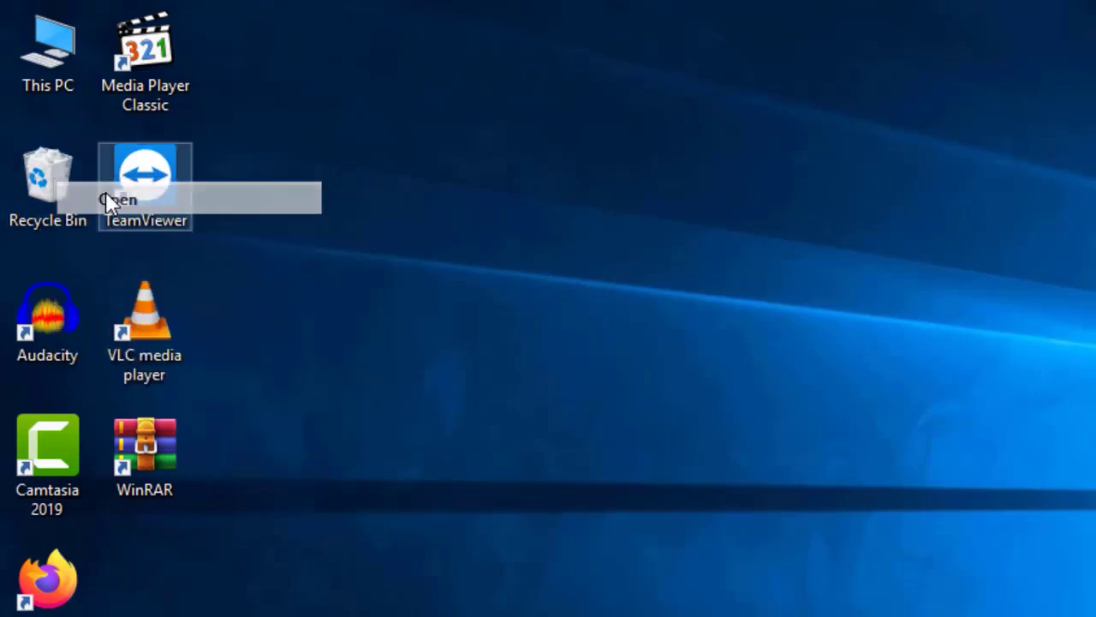
- Restore New folder, close the empty Recycle Bin, and drag the folder into place
{"action": "left_click", "coordinate": [333, 163]}
{"action": "right_click", "coordinate": [333, 163]}
{"action": "left_click", "coordinate": [411, 174]}
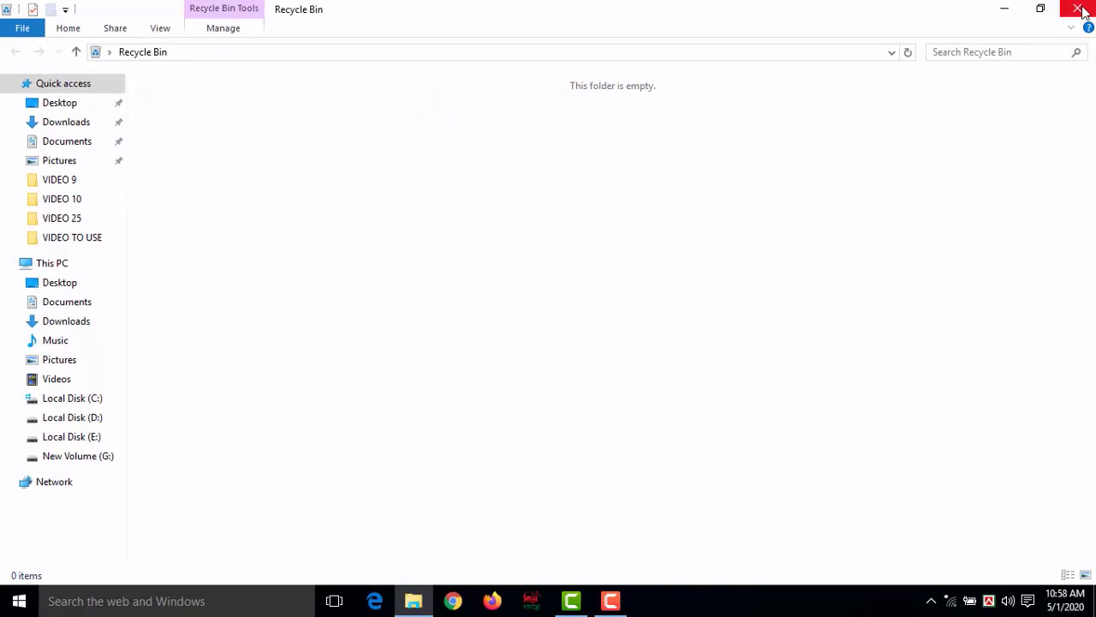
{"action": "left_click", "coordinate": [1076, 8]}
{"action": "left_click_drag", "start_coordinate": [93, 353], "coordinate": [221, 196]}
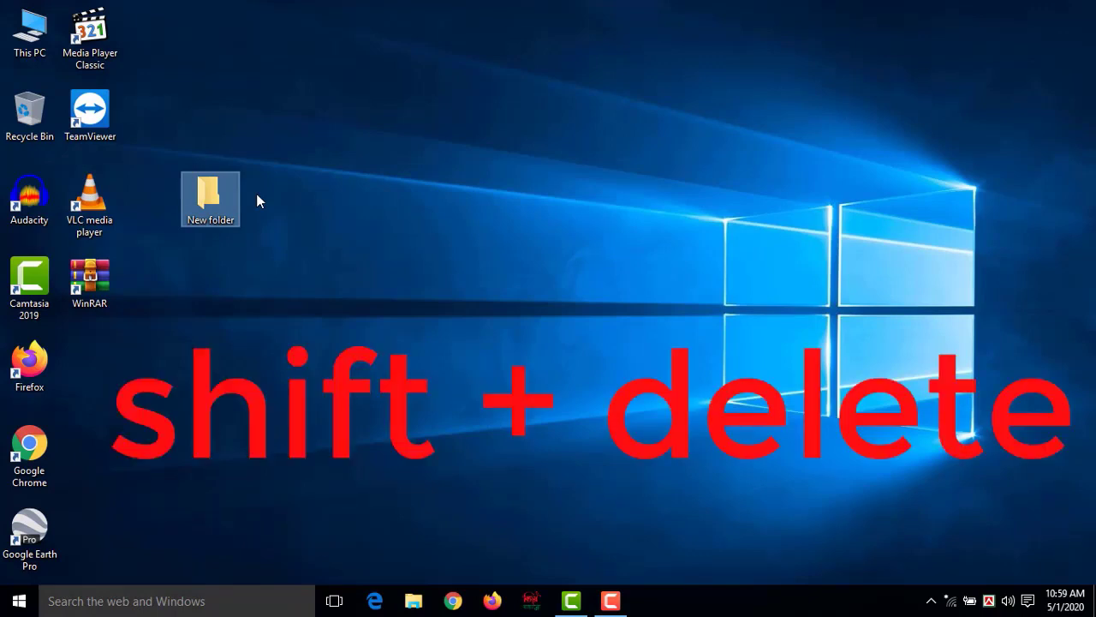
- Permanently delete New folder with Shift+Delete, confirm, and check the Recycle Bin
{"action": "key", "text": "shift+Delete"}
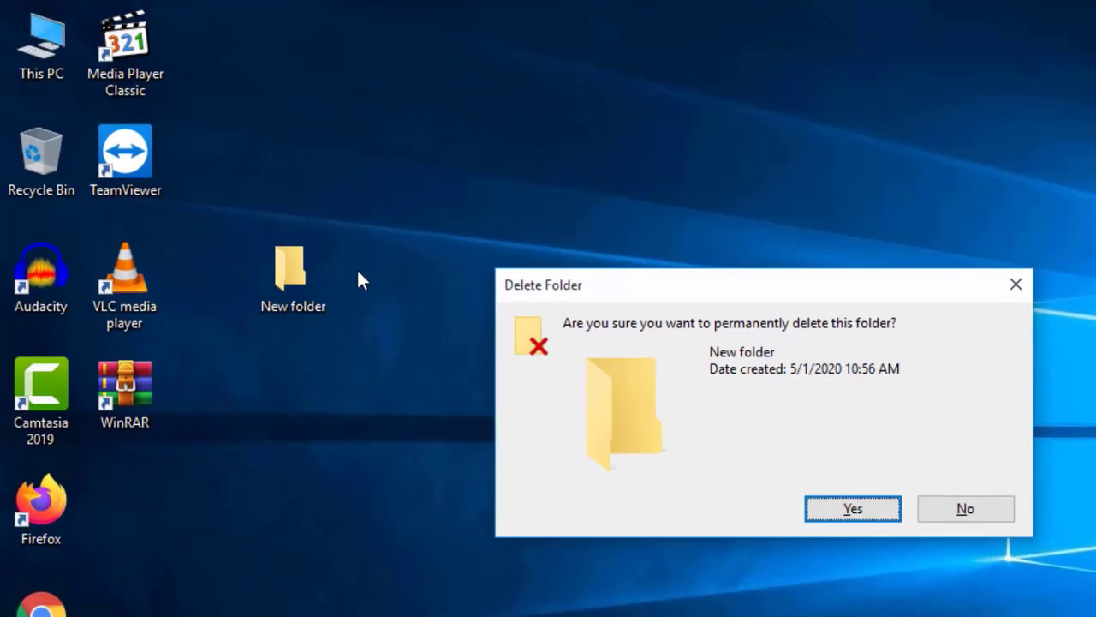
{"action": "left_click", "coordinate": [870, 512]}
{"action": "double_click", "coordinate": [52, 157]}
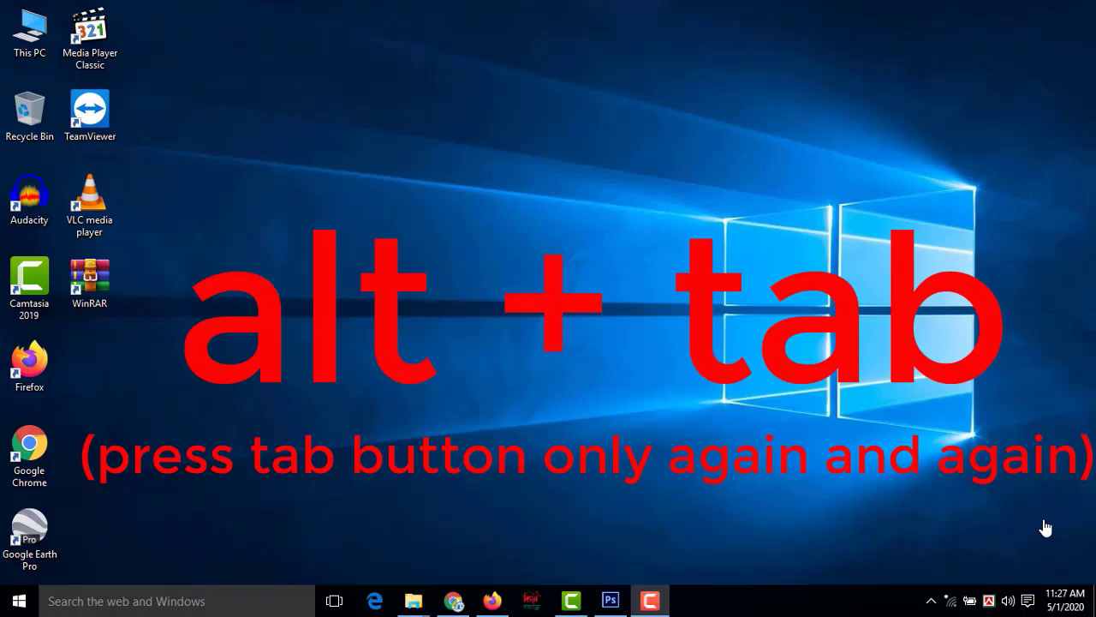
{"action": "key", "text": "alt+Tab"}
{"action": "key", "text": "alt+Tab"}
{"action": "key", "text": "alt+Tab"}
{"action": "key", "text": "alt+Tab"}
{"action": "key", "text": "alt+Tab"}
{"action": "key", "text": "alt+Tab"}
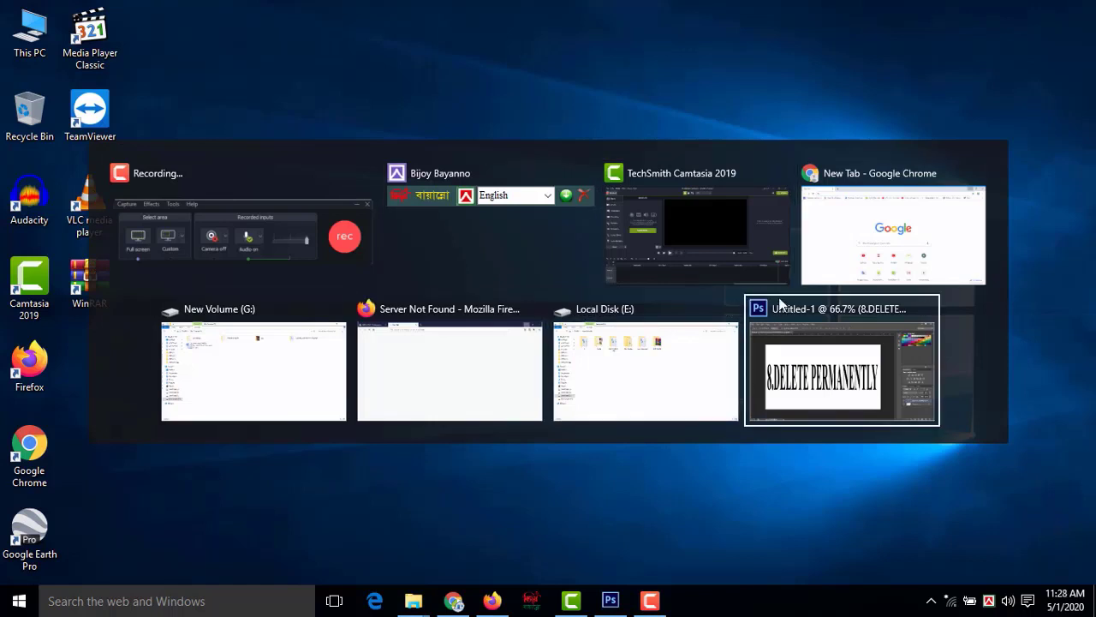
{"action": "key", "text": "alt+Tab"}
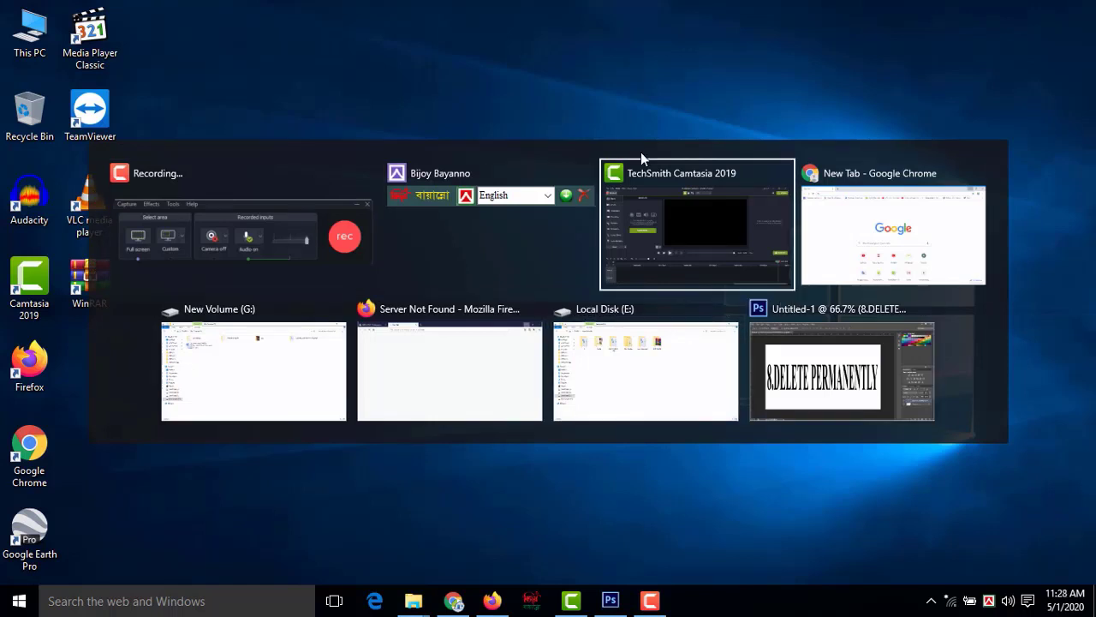
{"action": "key", "text": "alt+Tab"}
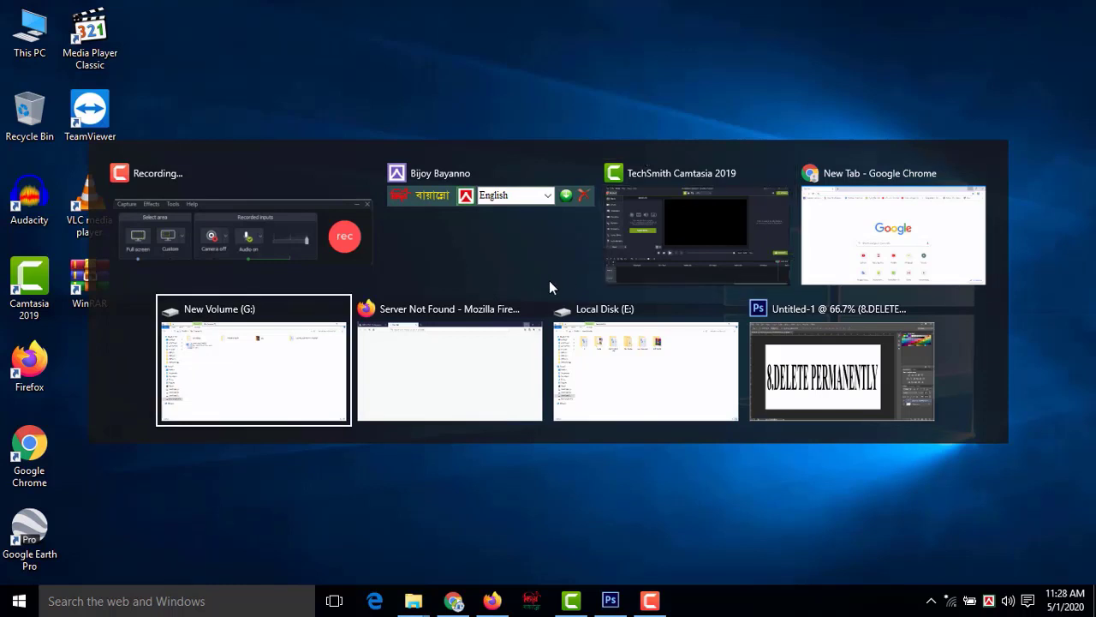
{"action": "key", "text": "alt+Tab"}
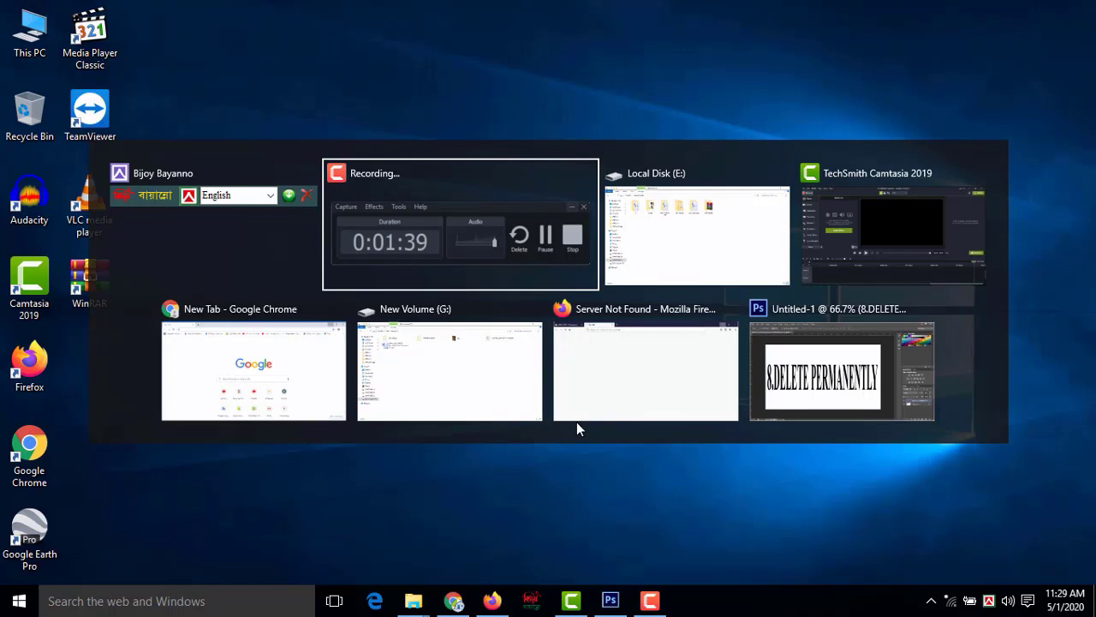
{"action": "key", "text": "alt+Tab"}
{"action": "key", "text": "alt+Tab"}
{"action": "key", "text": "alt+Tab"}
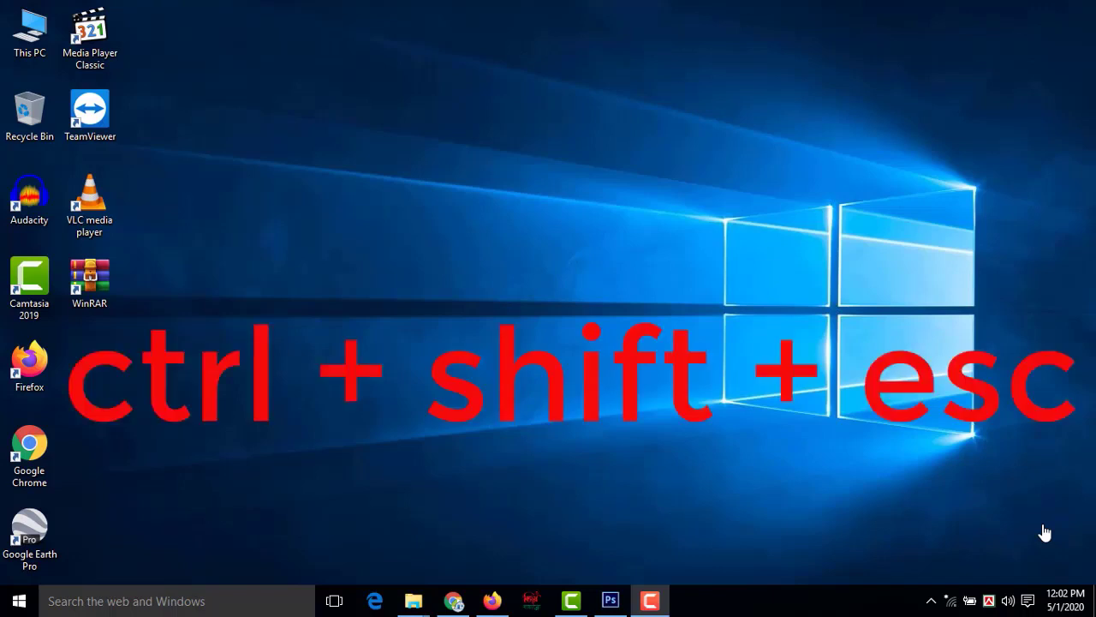
- Open Task Manager with Ctrl+Shift+Esc and end the Adobe Photoshop CS6 task
{"action": "key", "text": "ctrl+shift+Escape"}
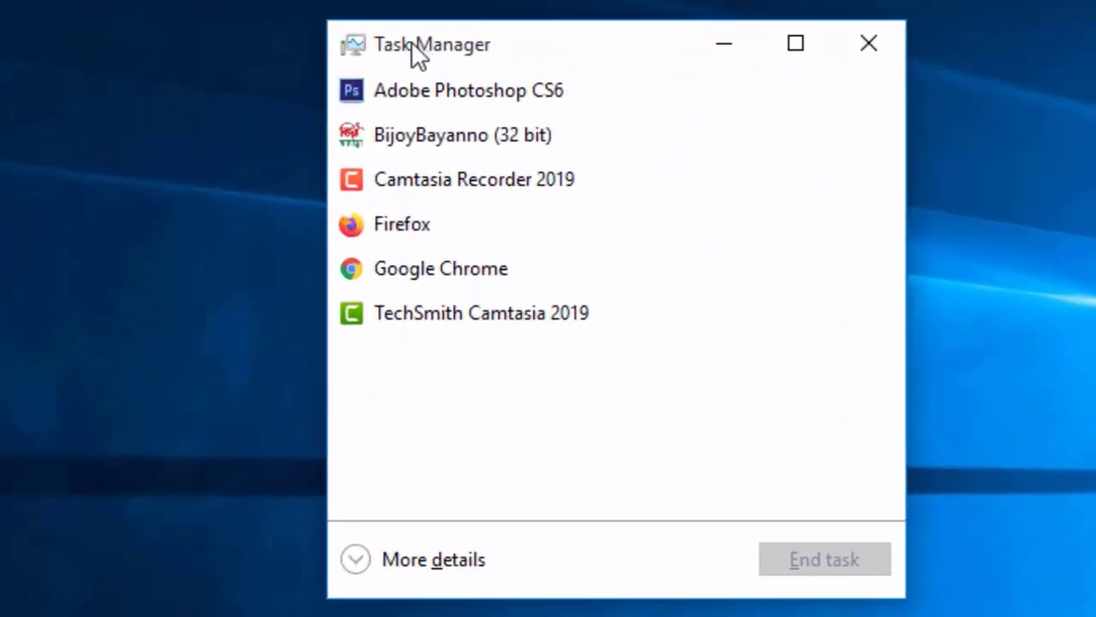
{"action": "left_click", "coordinate": [419, 90]}
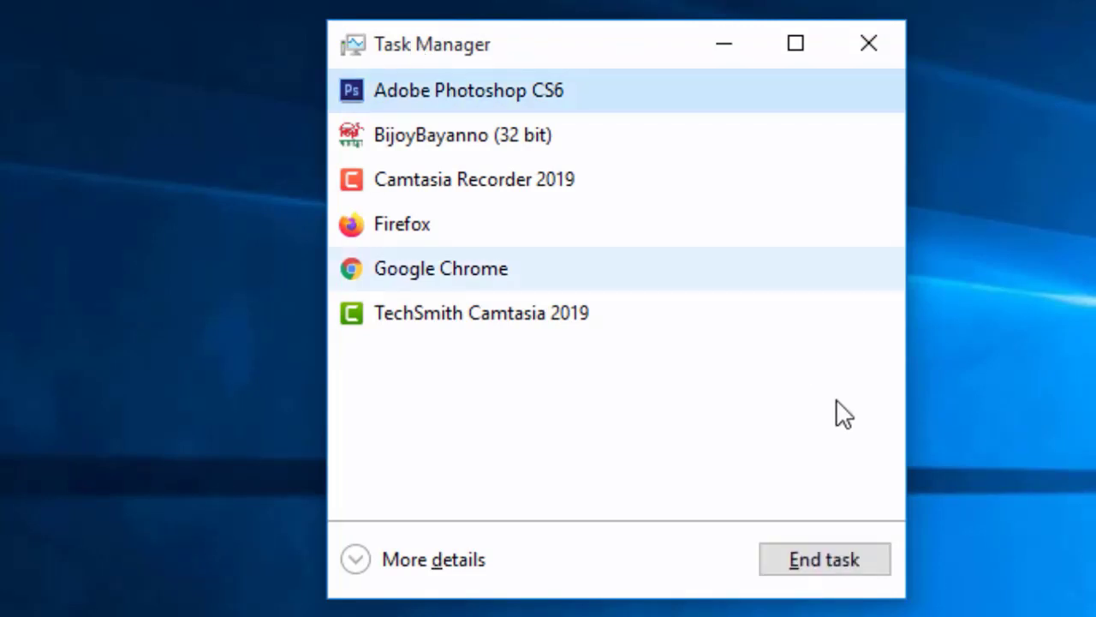
{"action": "left_click", "coordinate": [827, 561]}
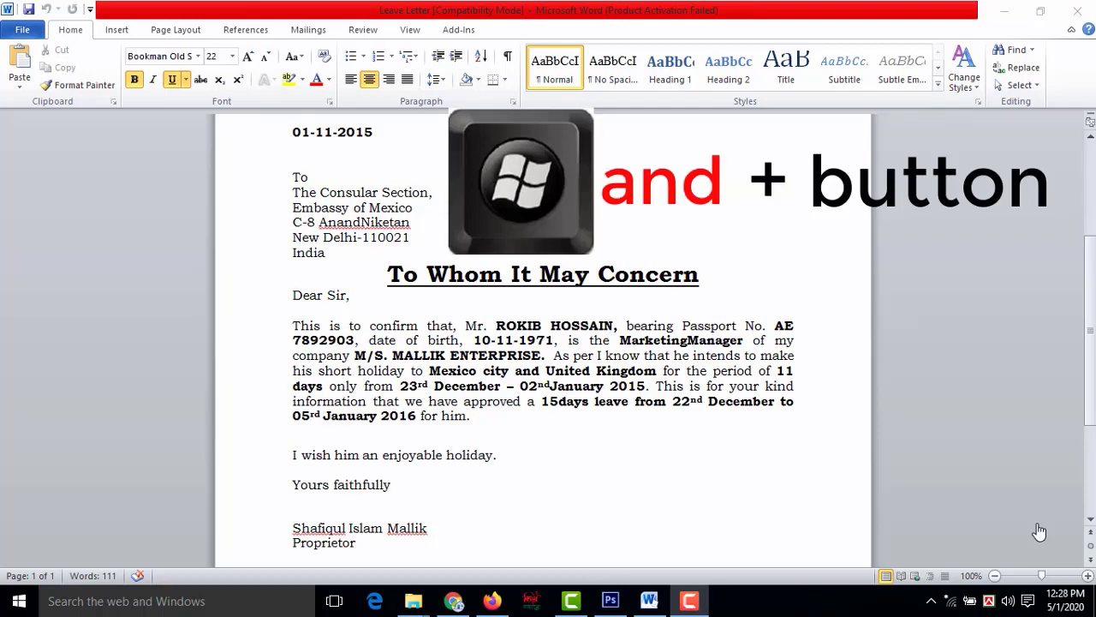
- Zoom in with Windows+Plus, zoom back out with Windows+Minus, then minimize Word with Windows+M
{"action": "key", "text": "super+plus"}
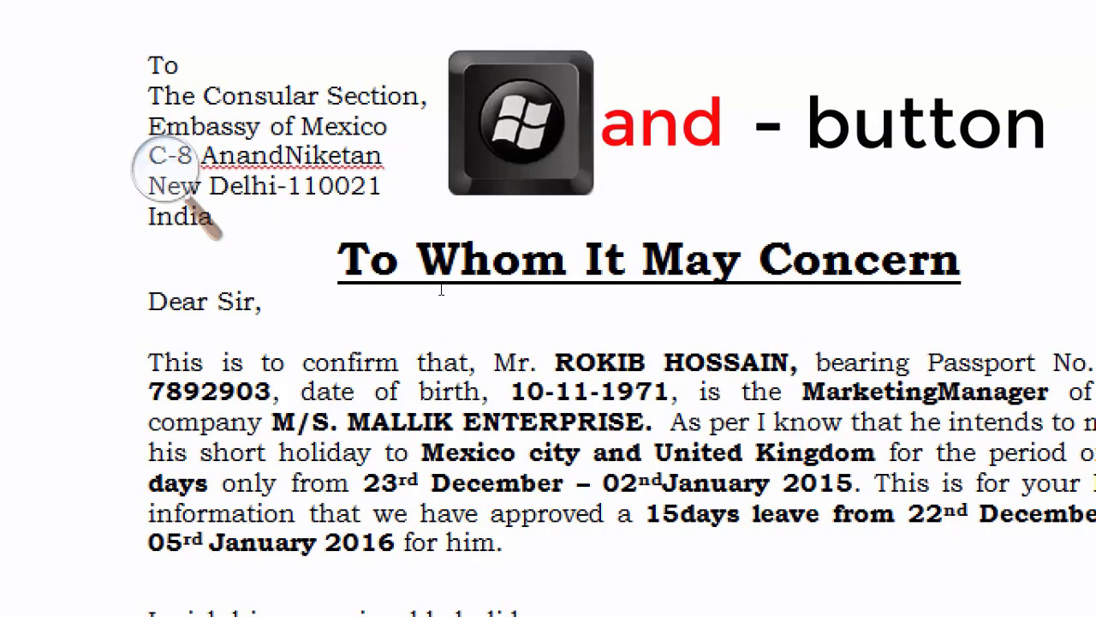
{"action": "key", "text": "super+minus"}
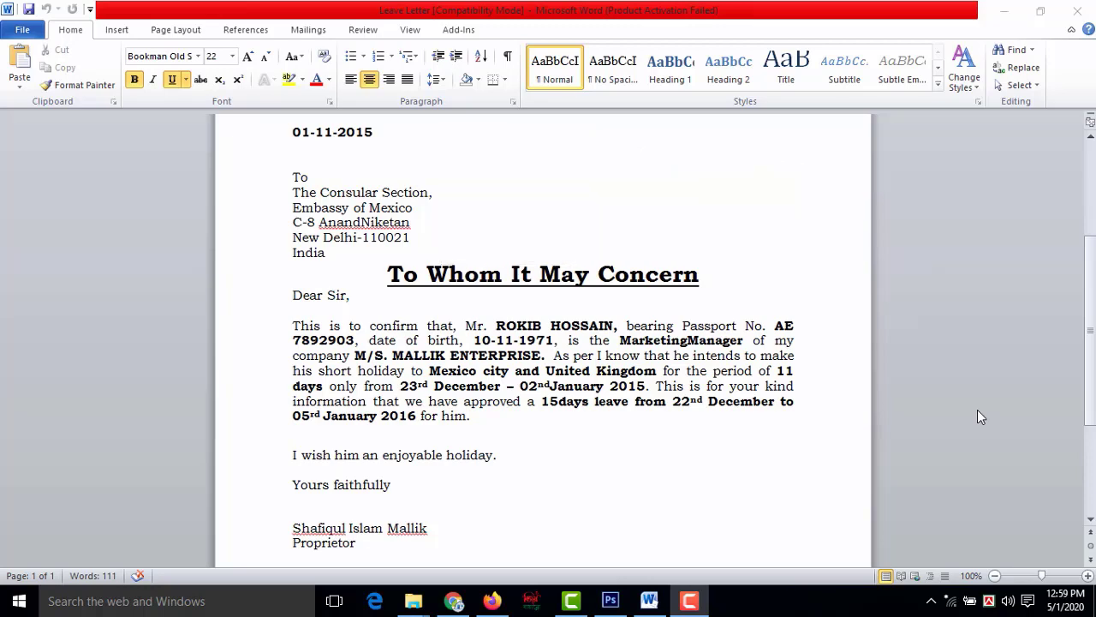
{"action": "key", "text": "super+m"}
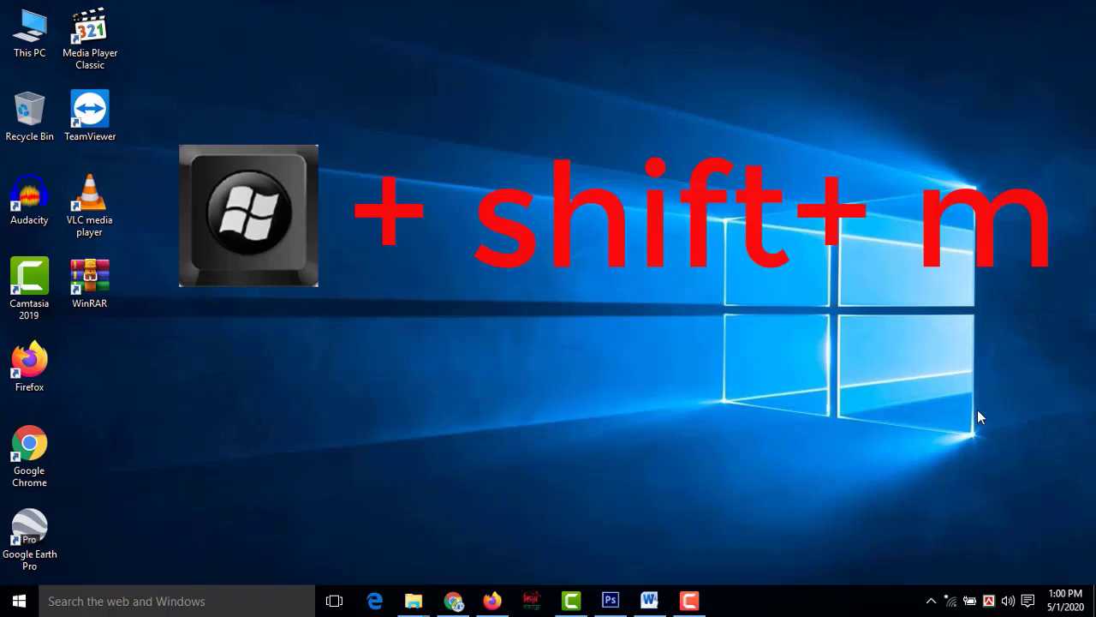
- Bring back the minimized Word Leave Letter window using Windows+Shift+M
{"action": "key", "text": "super+shift+m"}
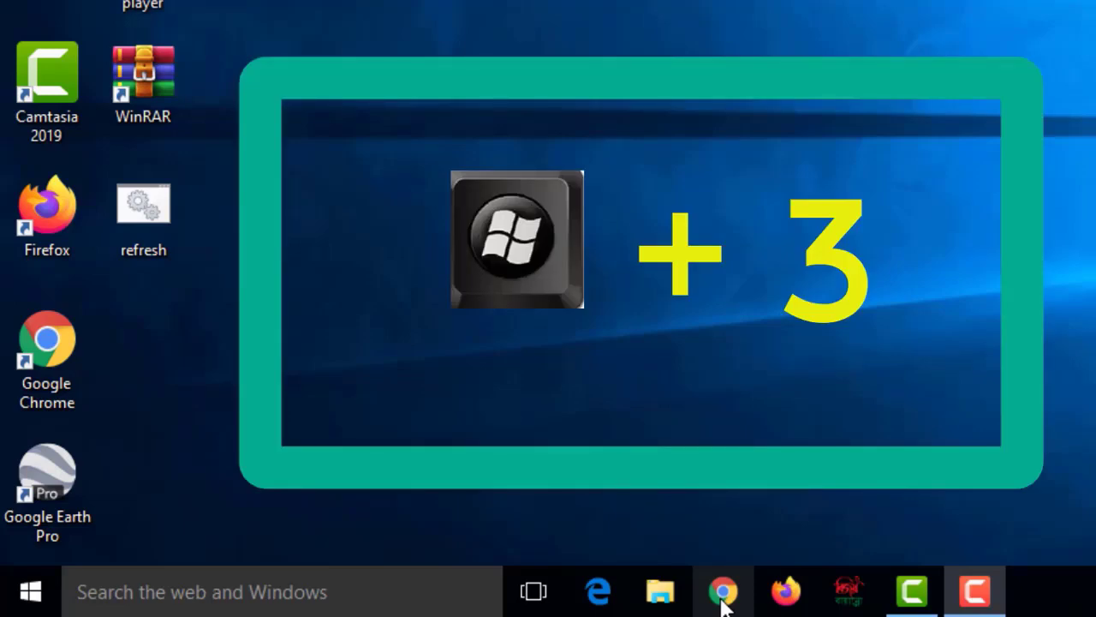
- Launch Google Chrome, the third pinned taskbar app, with Win+3
{"action": "key", "text": "super+3"}
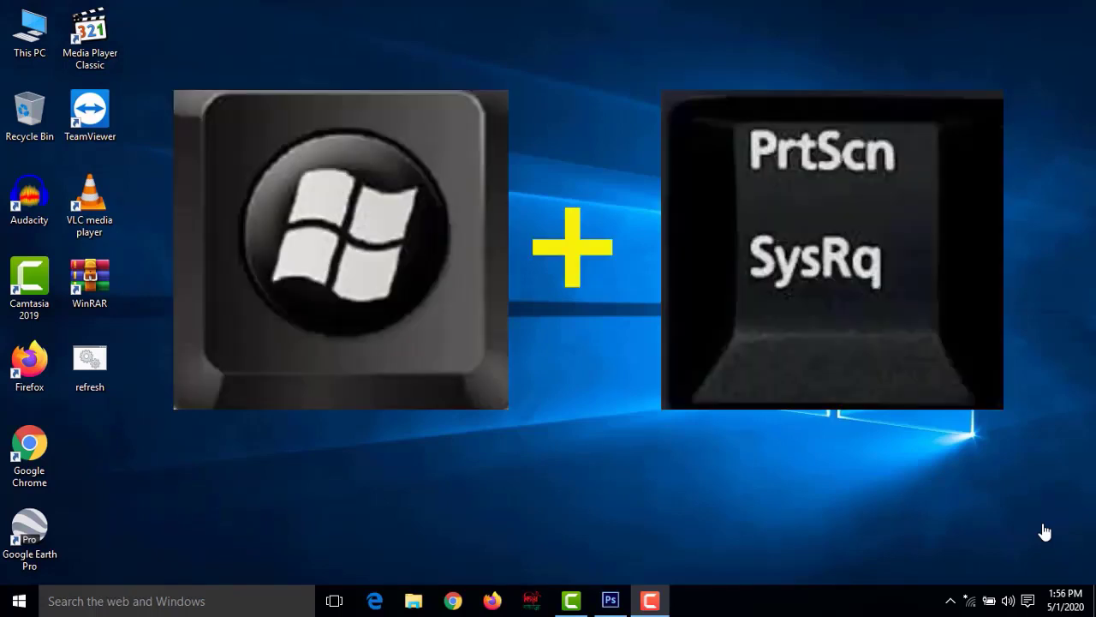
- Capture the full screen, find Screenshot (17) in Pictures > Screenshots, then raise Shut Down Windows
{"action": "key", "text": "super+Print"}
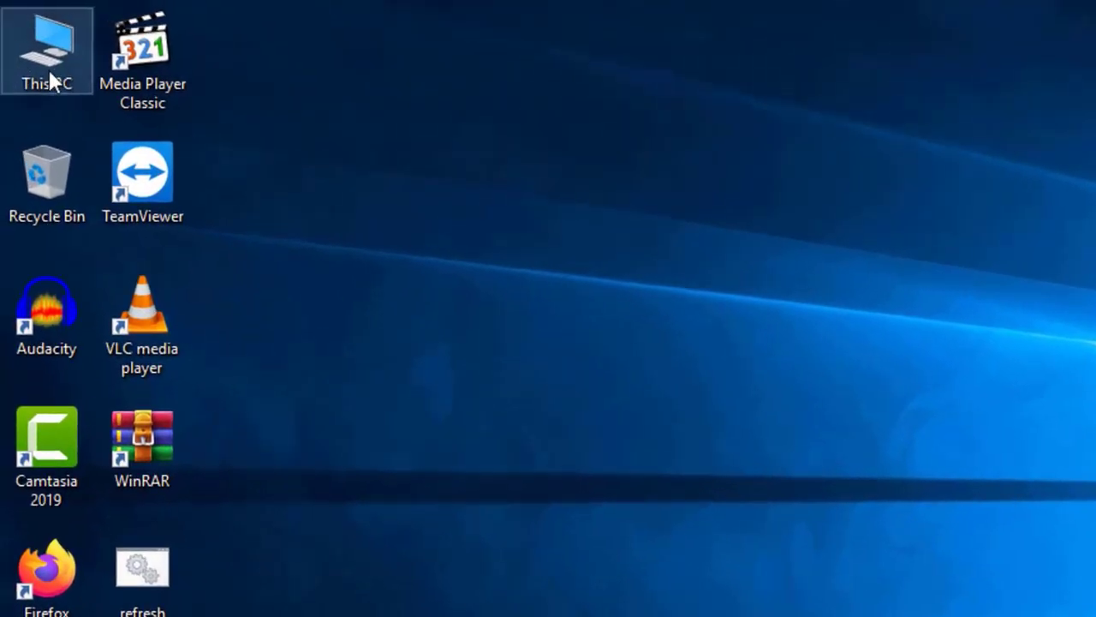
{"action": "double_click", "coordinate": [50, 82]}
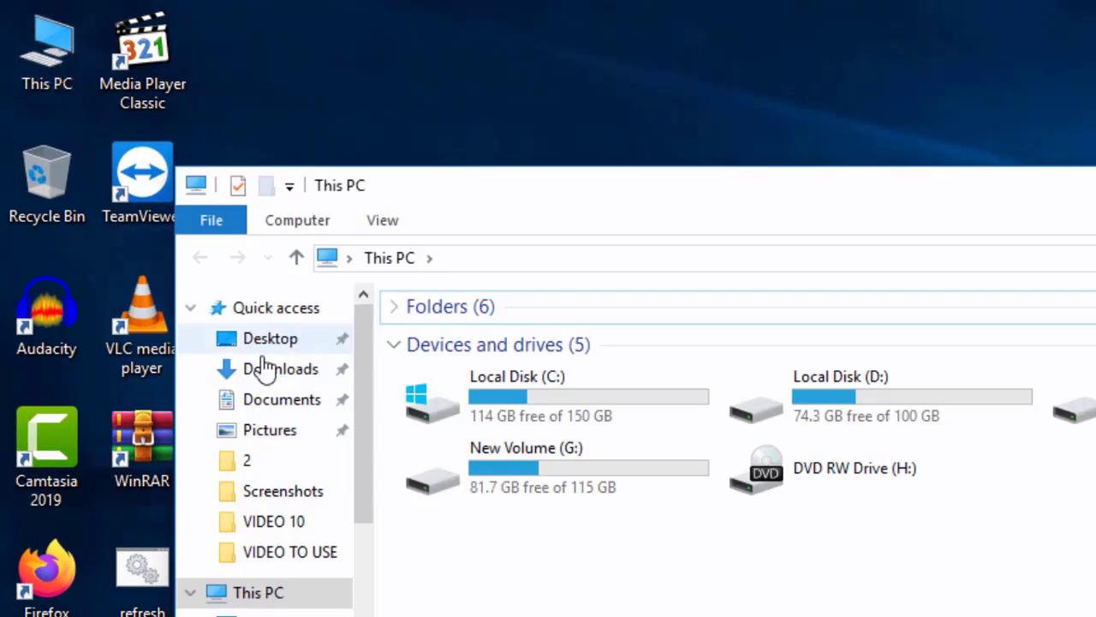
{"action": "left_click", "coordinate": [277, 430]}
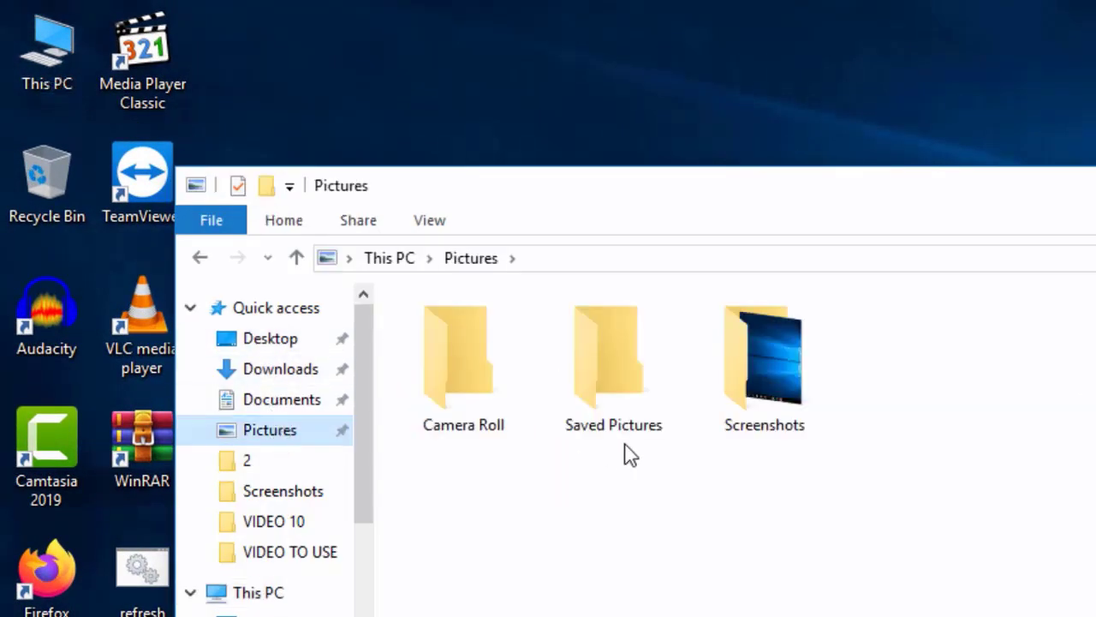
{"action": "double_click", "coordinate": [793, 401]}
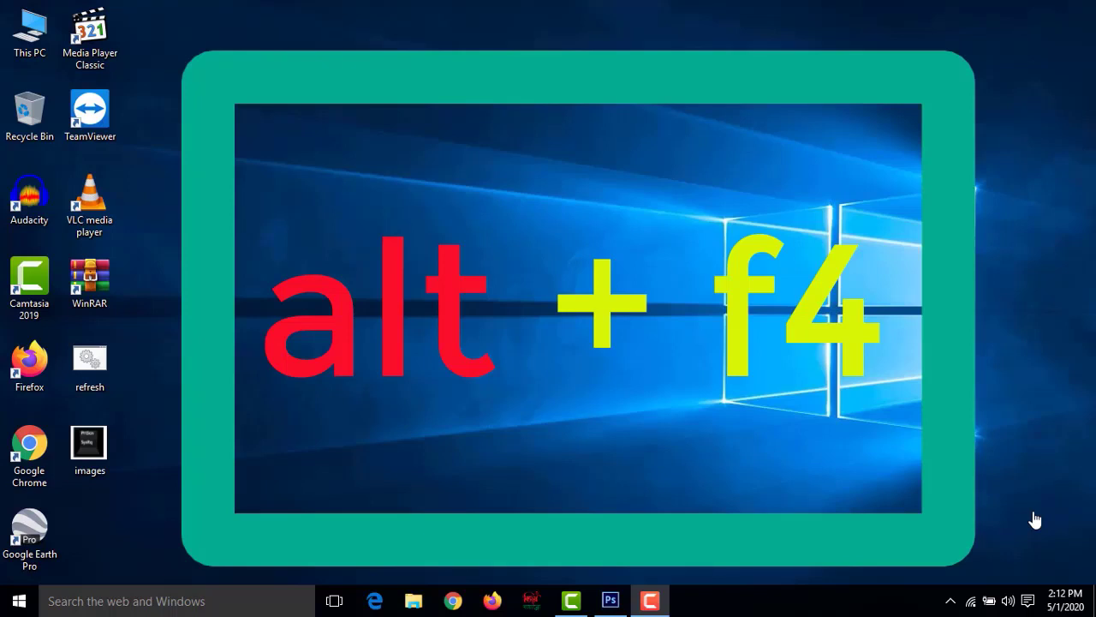
{"action": "key", "text": "alt+F4"}
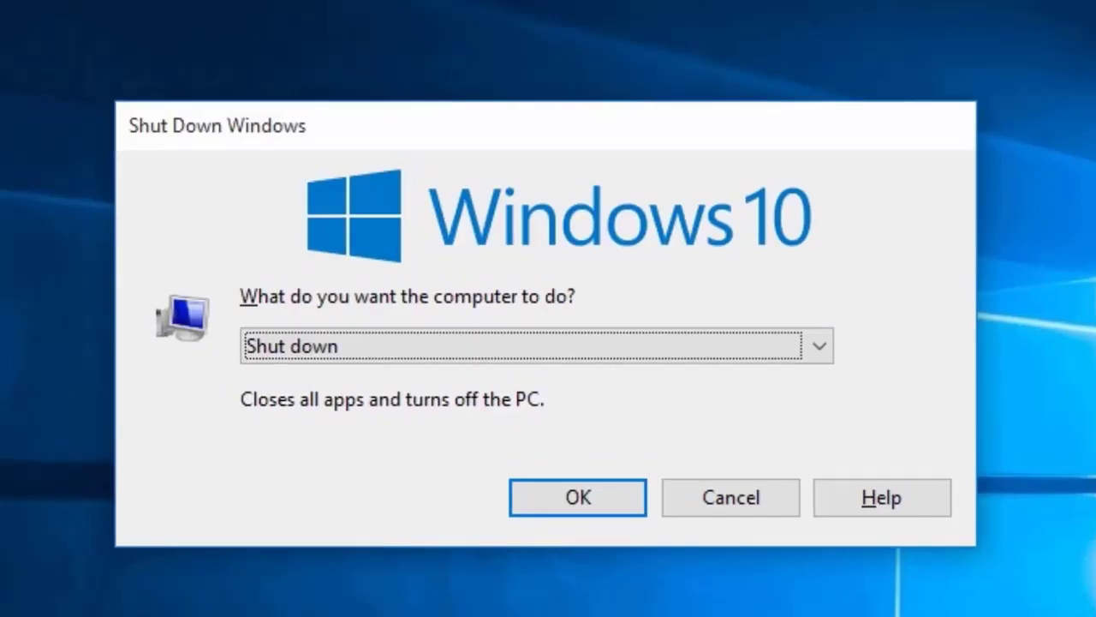